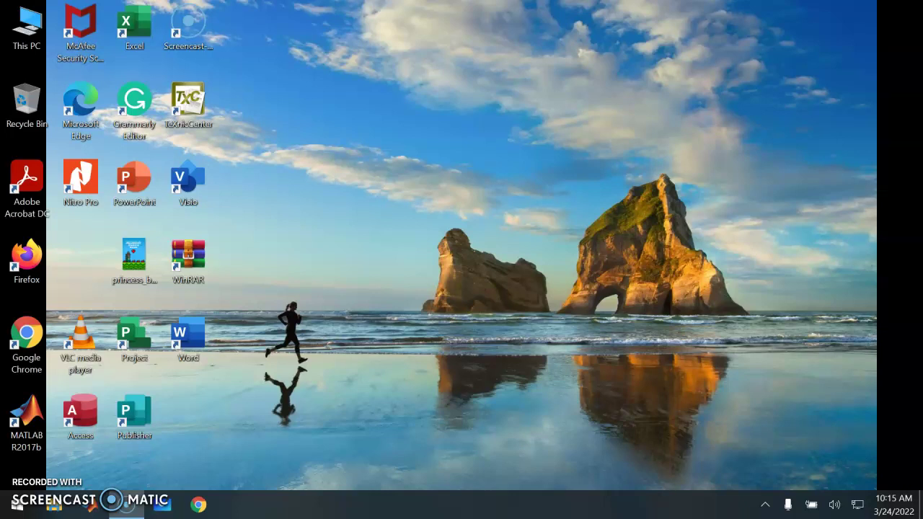
Launch Chrome and run a Google search for 'Scilab download'
{"action": "left_click", "coordinate": [201, 507]}
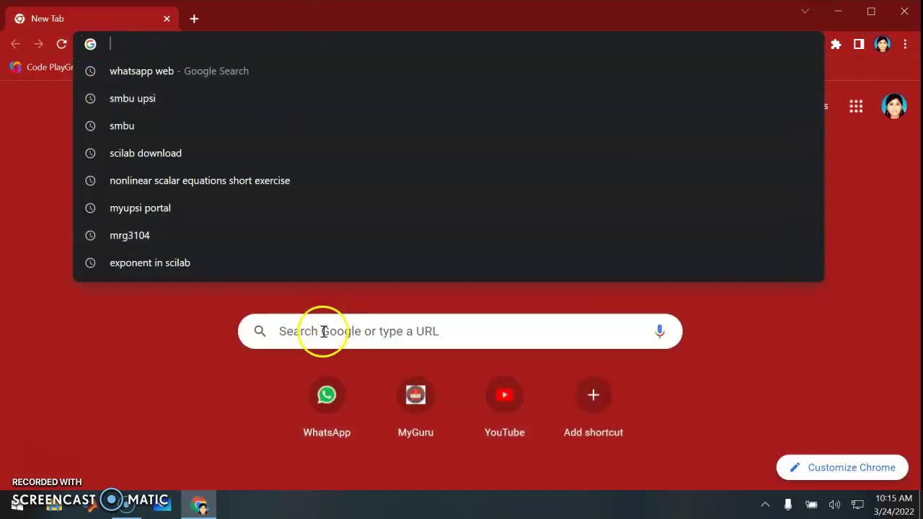
{"action": "left_click", "coordinate": [322, 332]}
{"action": "key", "text": "Caps_Lock"}
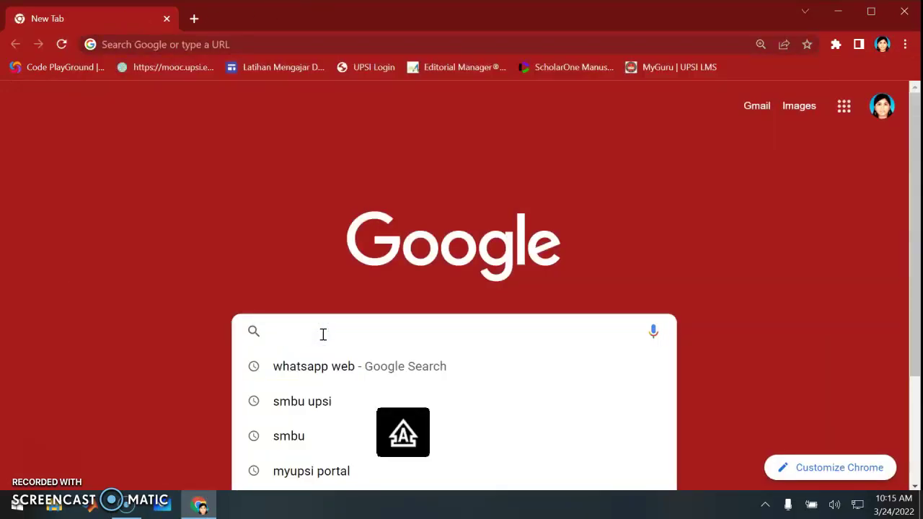
{"action": "type", "text": "S"}
{"action": "key", "text": "Caps_Lock"}
{"action": "type", "text": "cilab download"}
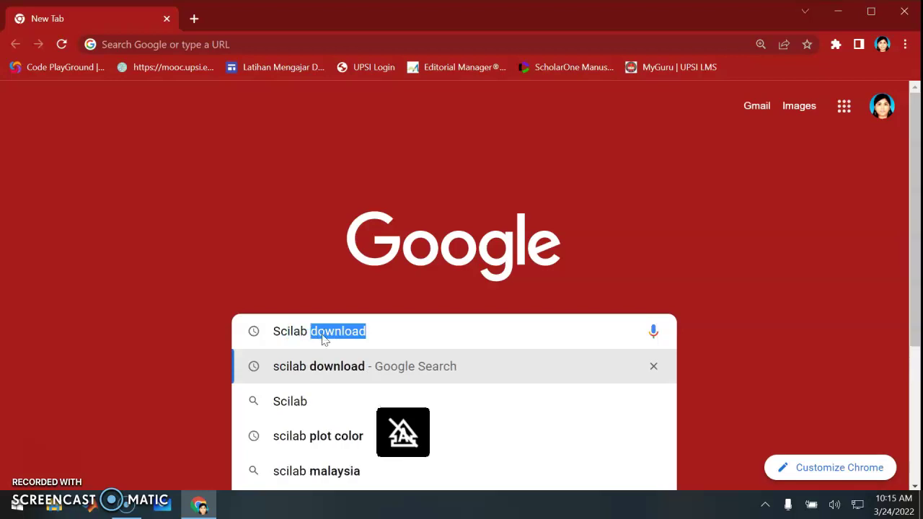
{"action": "key", "text": "Return"}
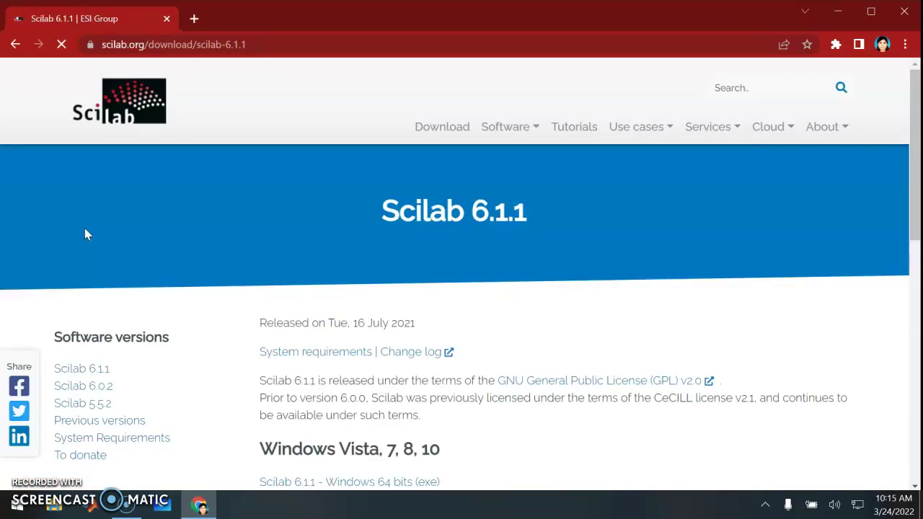
On the Scilab 6.1.1 download page, download the Windows 64-bit (exe) installer
{"action": "left_click", "coordinate": [97, 237]}
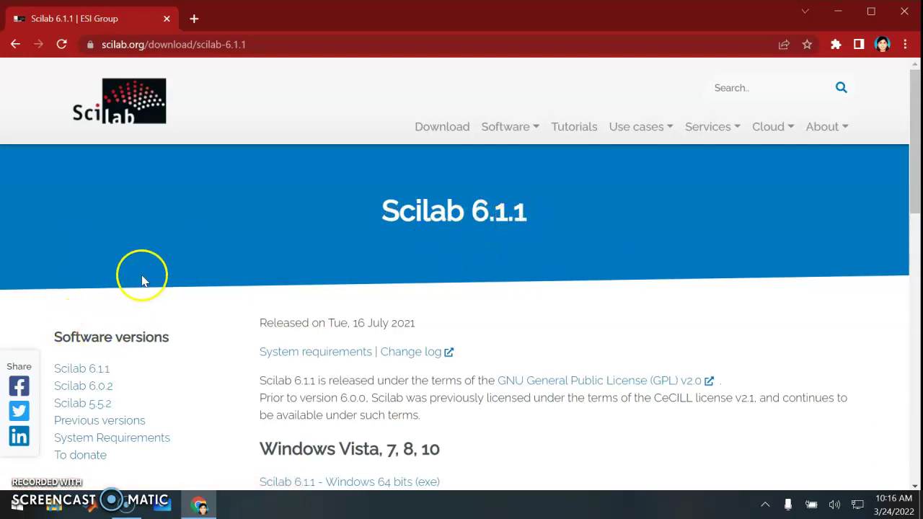
{"action": "scroll", "coordinate": [142, 279], "scroll_direction": "down", "scroll_amount": 1}
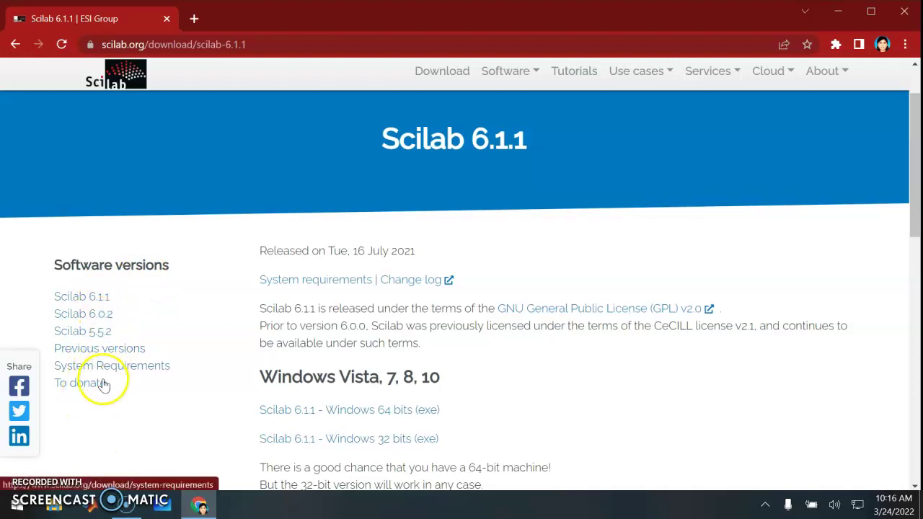
{"action": "left_click", "coordinate": [87, 297]}
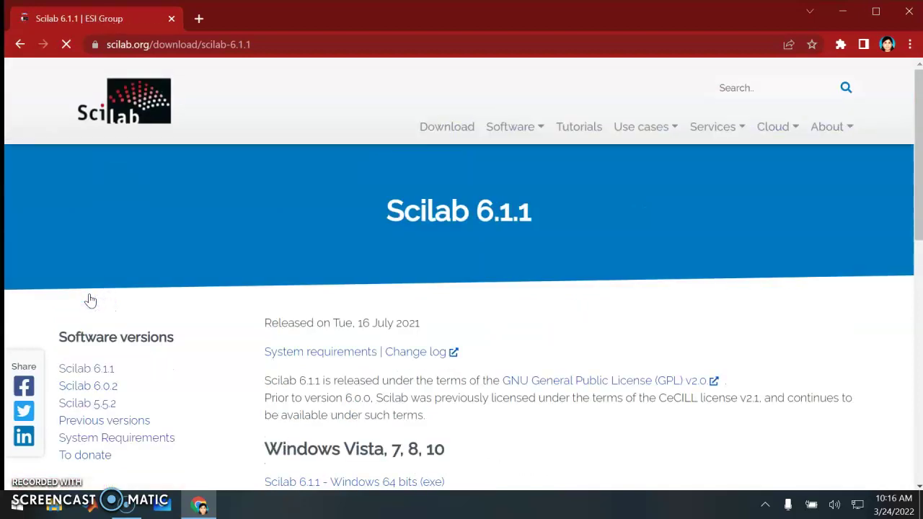
{"action": "scroll", "coordinate": [453, 249], "scroll_direction": "down", "scroll_amount": 2}
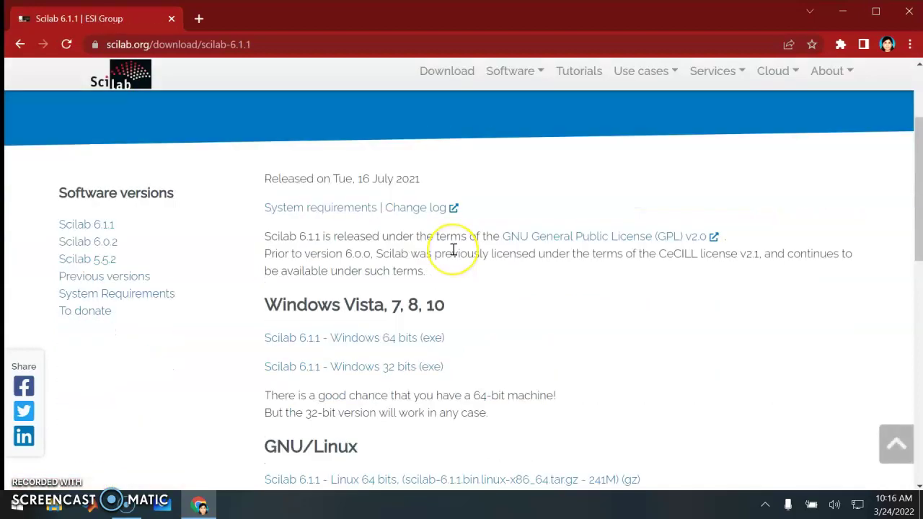
{"action": "scroll", "coordinate": [453, 250], "scroll_direction": "down", "scroll_amount": 2}
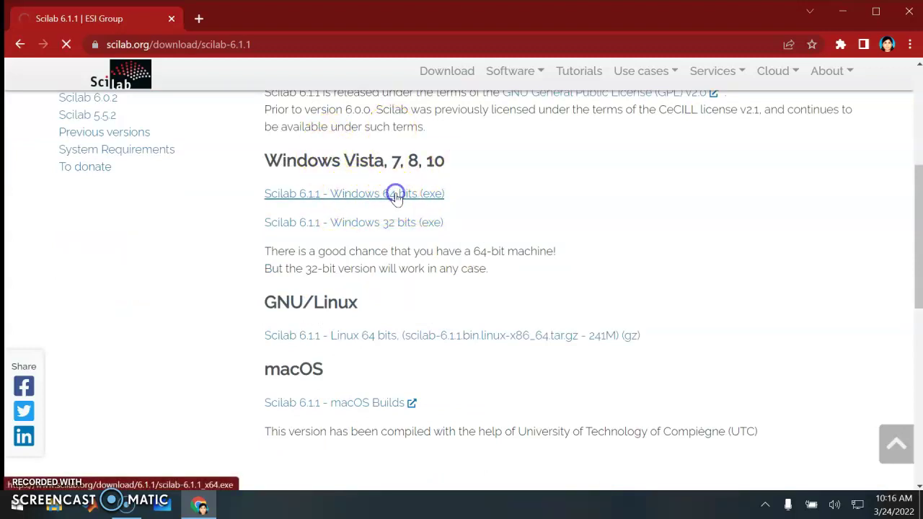
{"action": "left_click", "coordinate": [395, 195]}
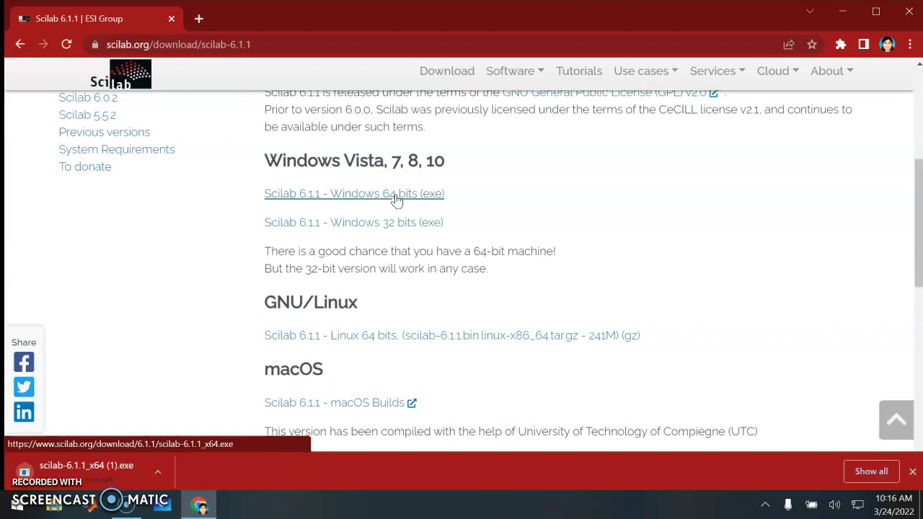
Minimize Chrome to the desktop, then restore the Scilab download page
{"action": "left_click", "coordinate": [132, 467]}
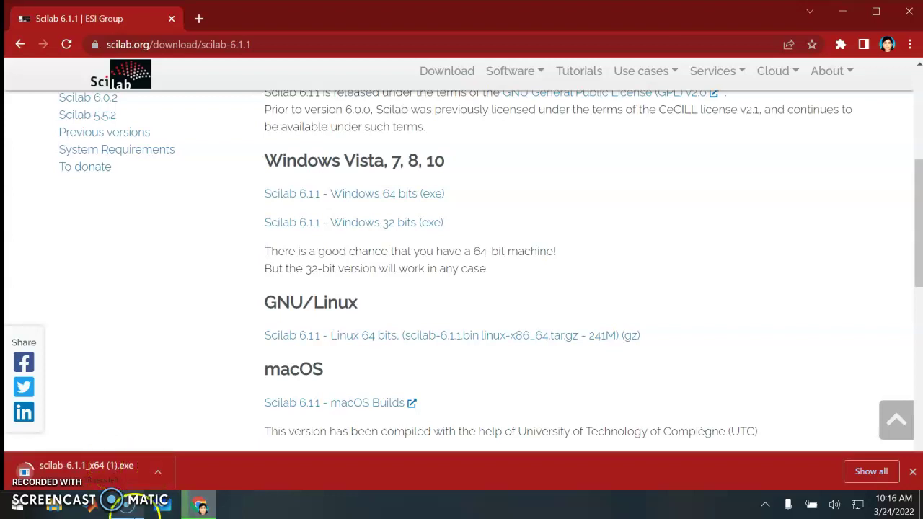
{"action": "left_click", "coordinate": [196, 505]}
{"action": "left_click", "coordinate": [195, 504]}
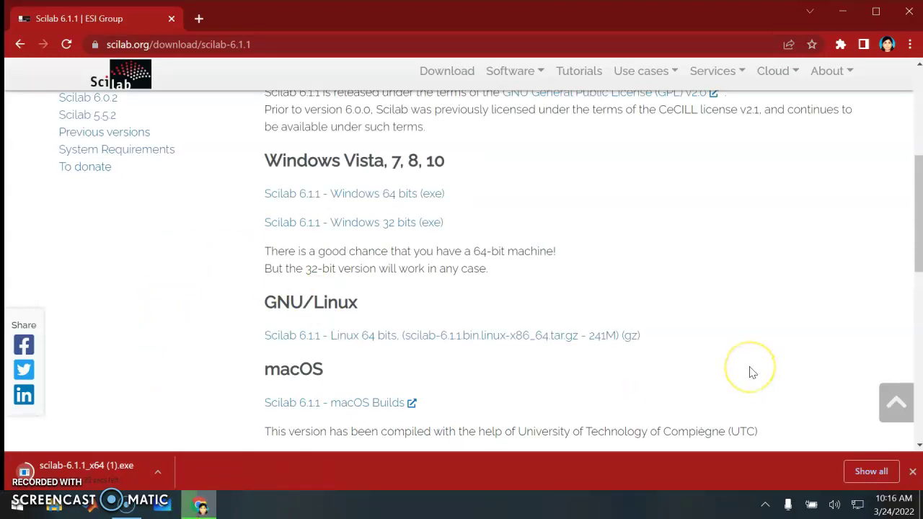
Browse the Use cases, About and Cloud menus in the top navigation of scilab.org
{"action": "scroll", "coordinate": [749, 371], "scroll_direction": "up", "scroll_amount": 3}
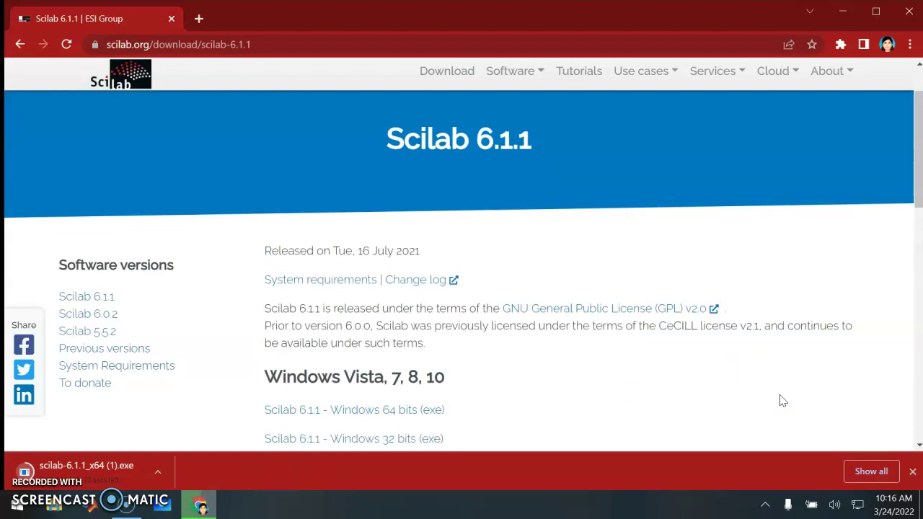
{"action": "scroll", "coordinate": [782, 402], "scroll_direction": "down", "scroll_amount": 5}
{"action": "scroll", "coordinate": [782, 402], "scroll_direction": "up", "scroll_amount": 5}
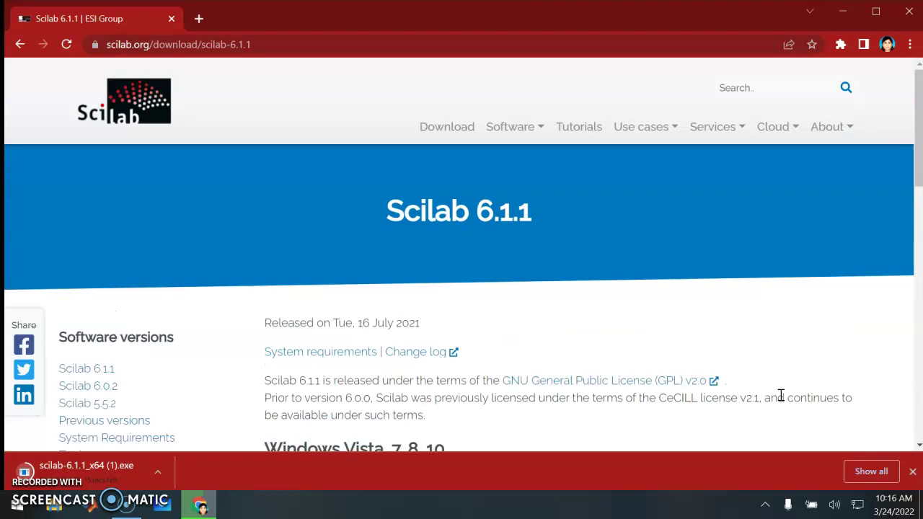
{"action": "mouse_move", "coordinate": [622, 142]}
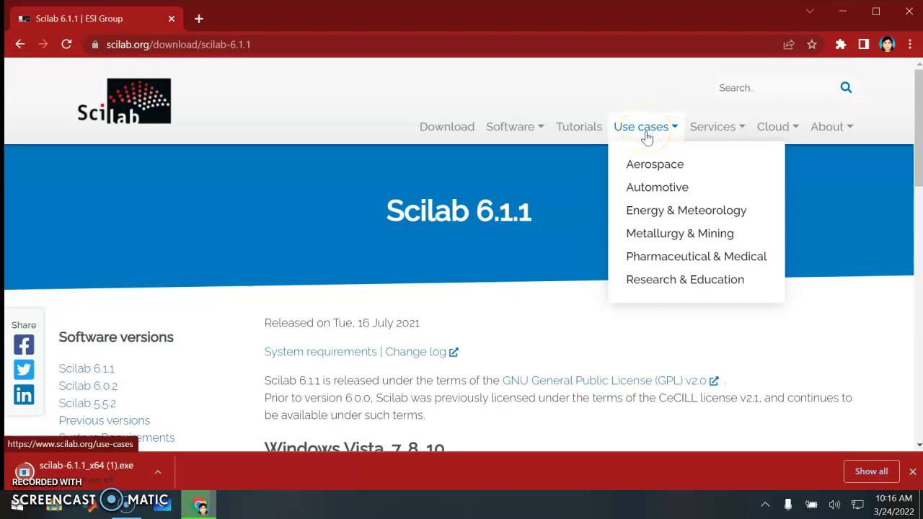
{"action": "mouse_move", "coordinate": [838, 135]}
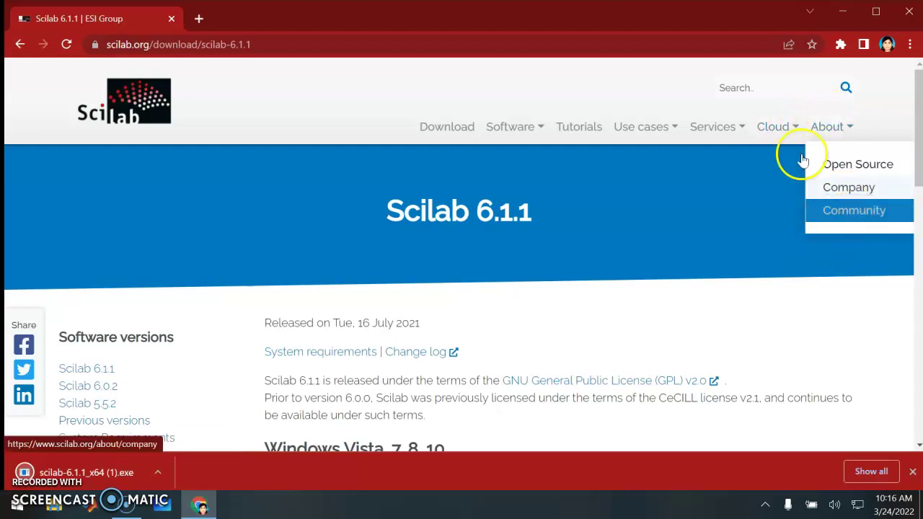
{"action": "mouse_move", "coordinate": [777, 128]}
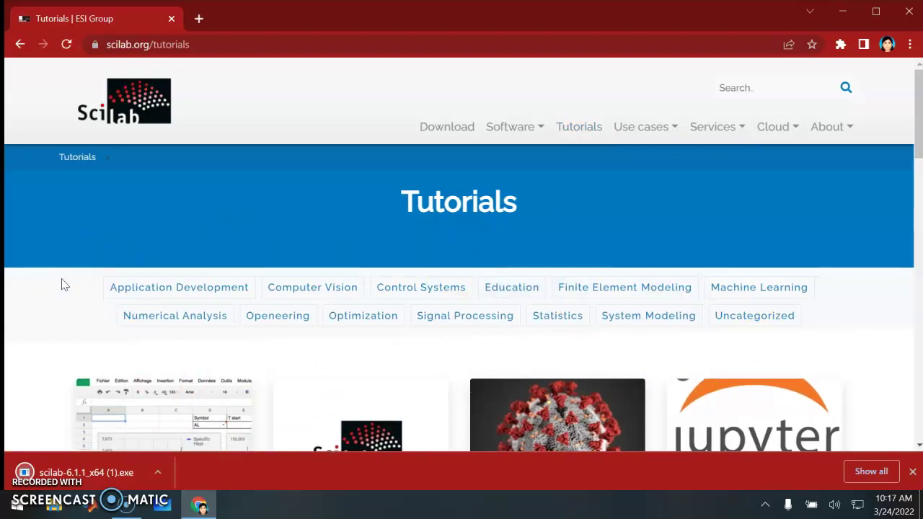
Filter the Scilab tutorials list to the Numerical Analysis category
{"action": "scroll", "coordinate": [80, 310], "scroll_direction": "down", "scroll_amount": 1}
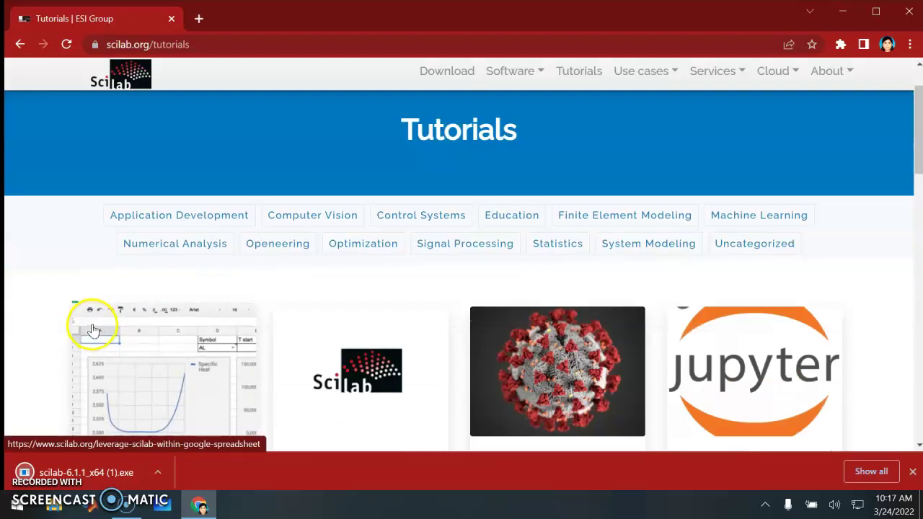
{"action": "left_click", "coordinate": [133, 247]}
{"action": "left_click", "coordinate": [169, 245]}
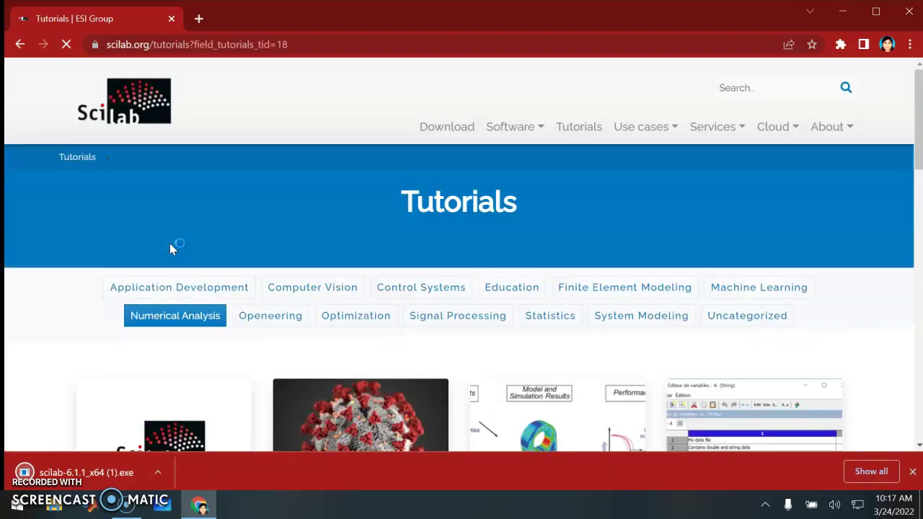
{"action": "scroll", "coordinate": [380, 280], "scroll_direction": "down", "scroll_amount": 3}
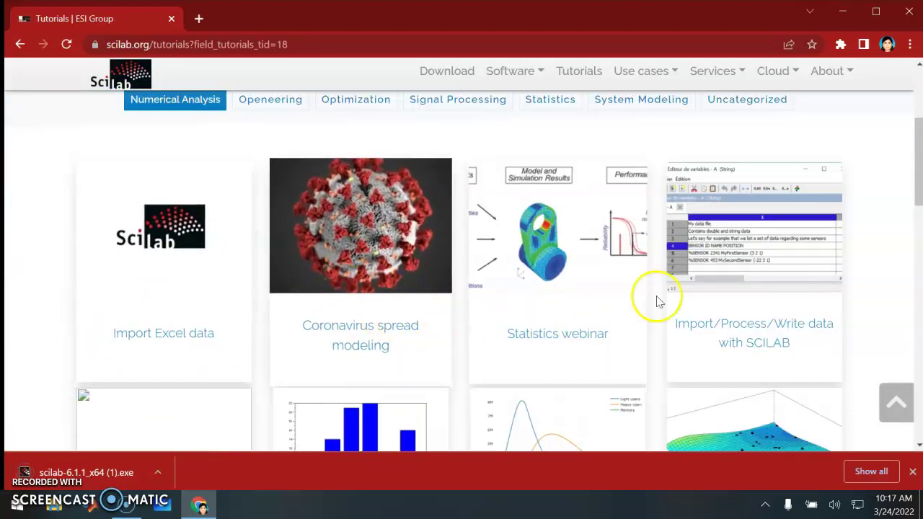
{"action": "scroll", "coordinate": [793, 346], "scroll_direction": "down", "scroll_amount": 2}
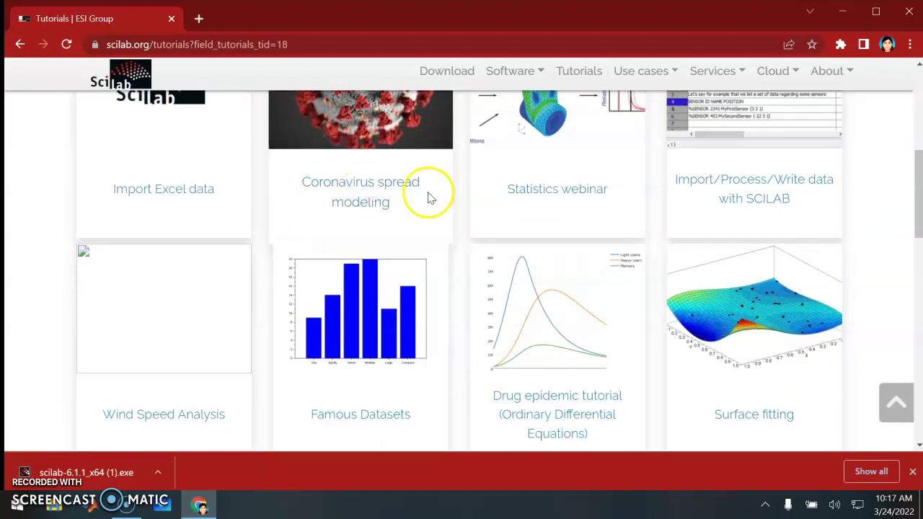
{"action": "scroll", "coordinate": [409, 240], "scroll_direction": "down", "scroll_amount": 2}
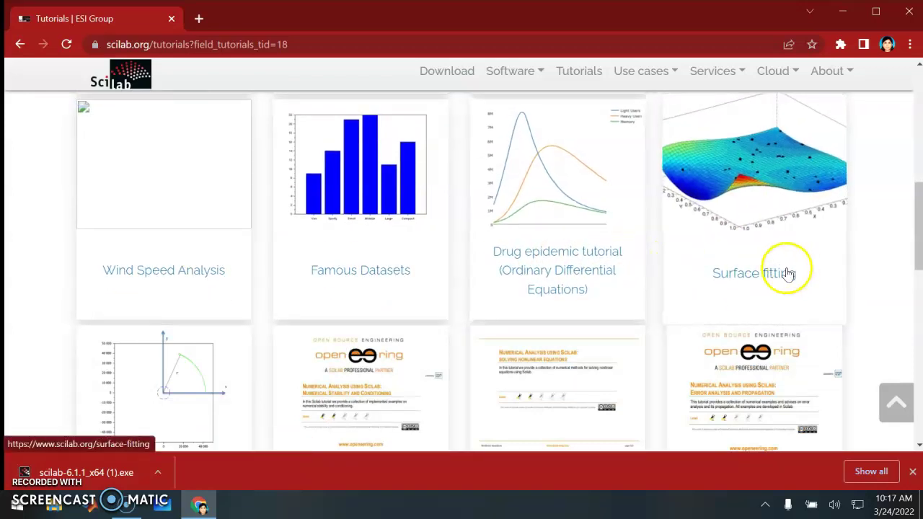
{"action": "scroll", "coordinate": [775, 277], "scroll_direction": "down", "scroll_amount": 1}
{"action": "scroll", "coordinate": [775, 283], "scroll_direction": "down", "scroll_amount": 2}
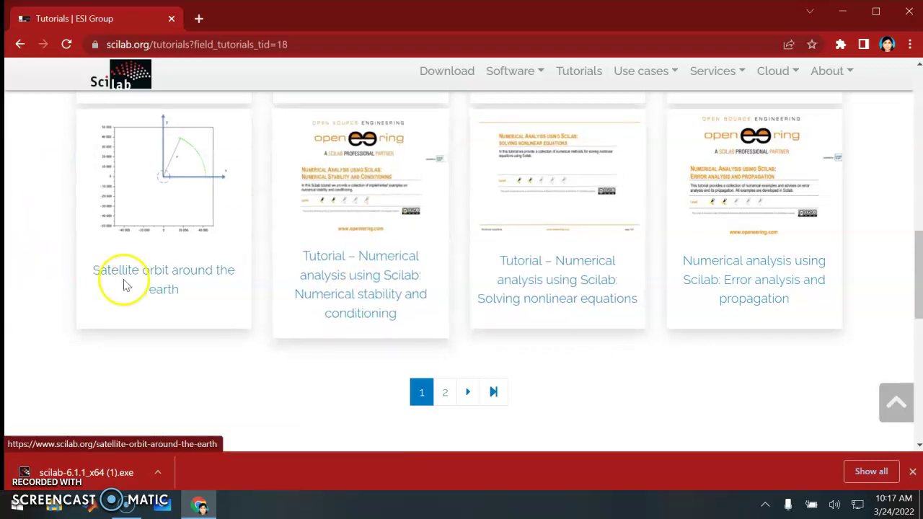
Show page 2 of the Numerical Analysis tutorials, then open the Signal Processing category
{"action": "left_click", "coordinate": [446, 398]}
{"action": "scroll", "coordinate": [513, 354], "scroll_direction": "down", "scroll_amount": 3}
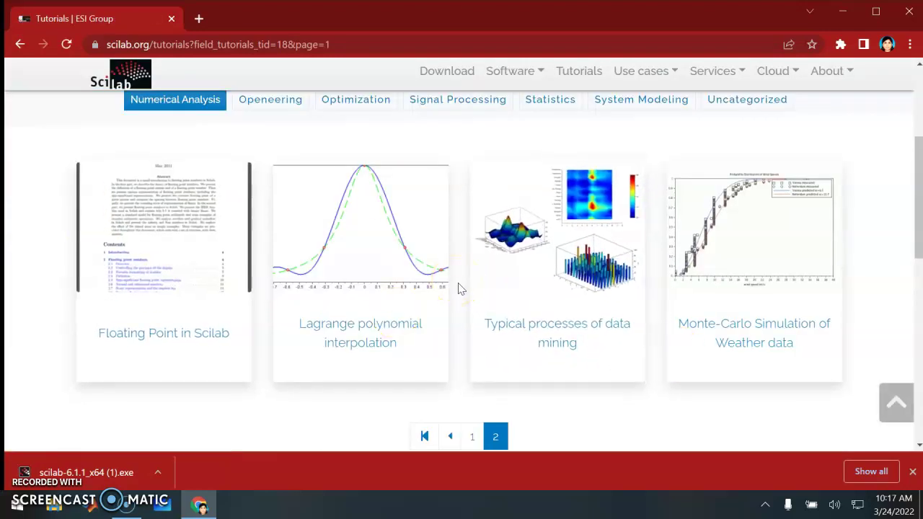
{"action": "scroll", "coordinate": [465, 302], "scroll_direction": "up", "scroll_amount": 3}
{"action": "left_click", "coordinate": [468, 311]}
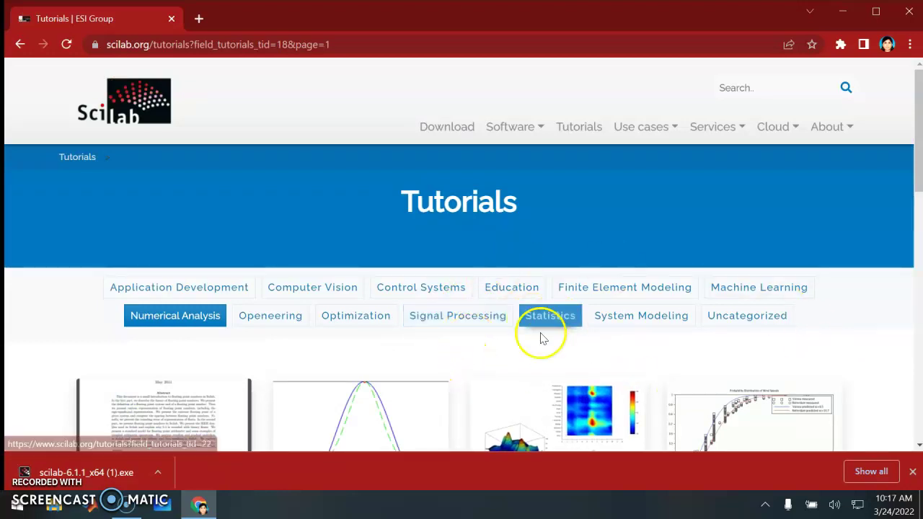
{"action": "scroll", "coordinate": [428, 347], "scroll_direction": "down", "scroll_amount": 2}
{"action": "scroll", "coordinate": [430, 351], "scroll_direction": "down", "scroll_amount": 1}
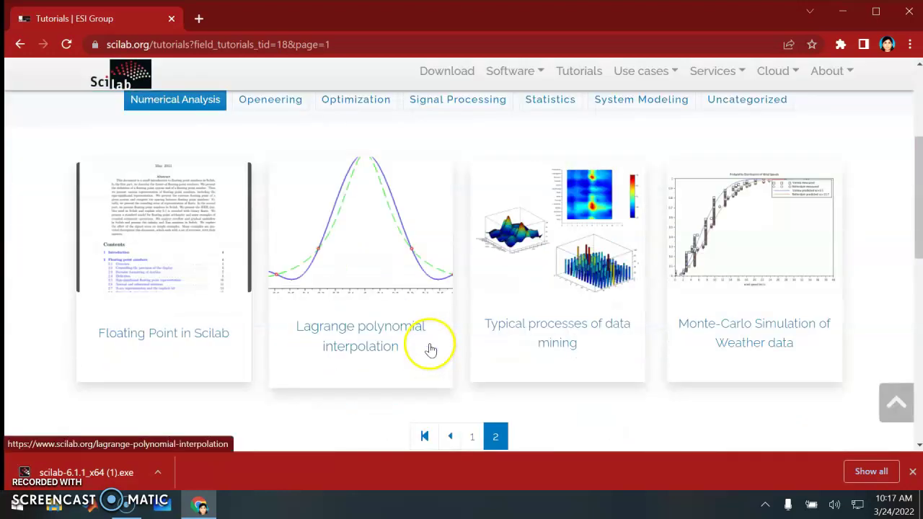
Run the downloaded scilab-6.1.1_x64 installer and keep English as the setup language
{"action": "left_click", "coordinate": [103, 473]}
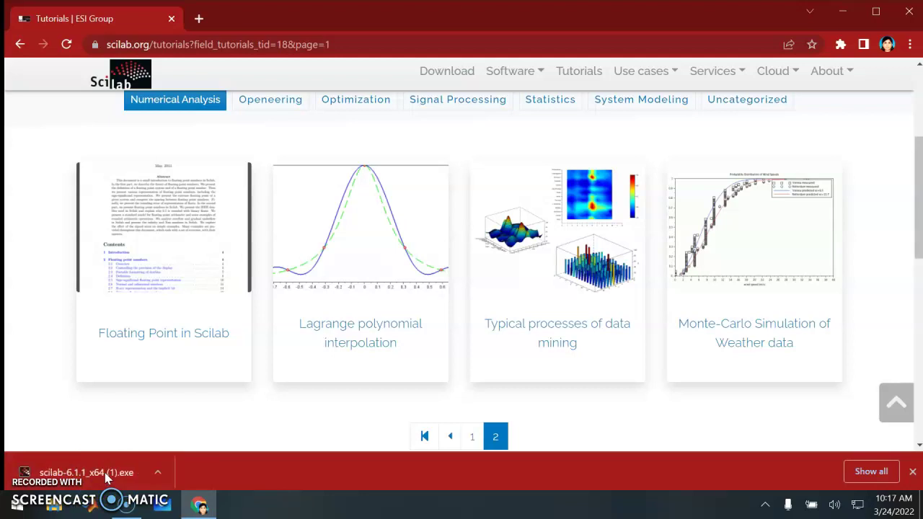
{"action": "left_click", "coordinate": [104, 472]}
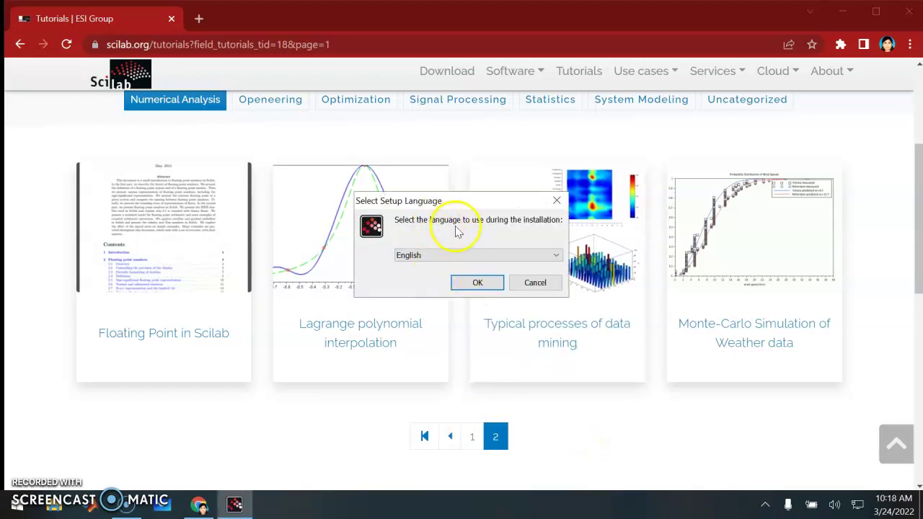
{"action": "left_click", "coordinate": [477, 281]}
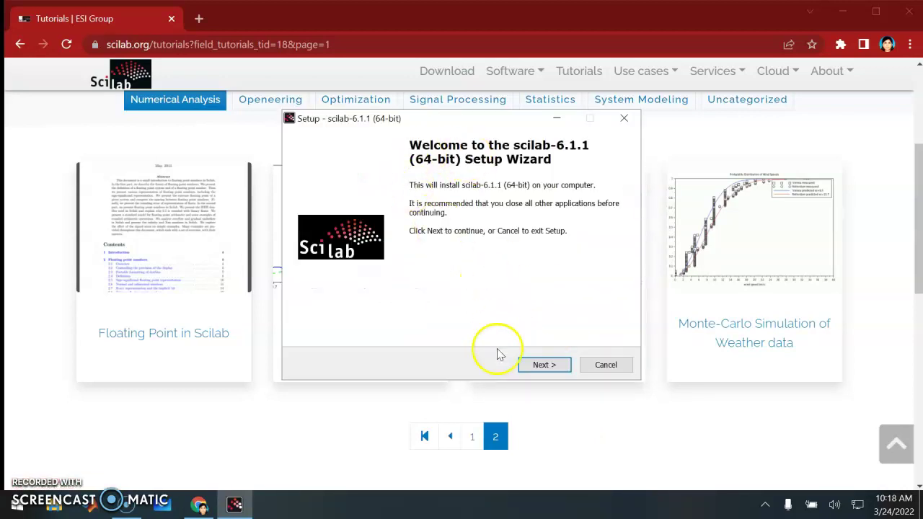
Accept the licence, keep C:\Program Files\scilab-6.1.1 and choose Full installation
{"action": "left_click", "coordinate": [539, 365]}
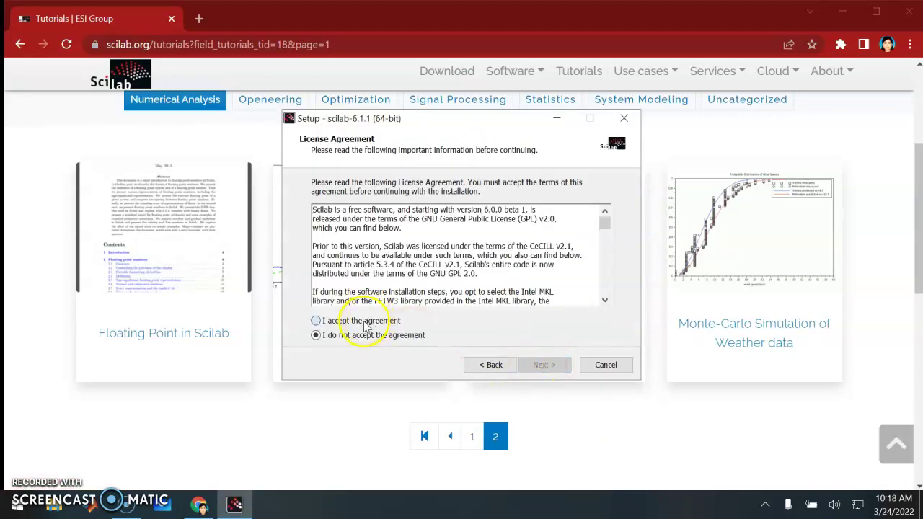
{"action": "left_click", "coordinate": [366, 324]}
{"action": "left_click", "coordinate": [548, 365]}
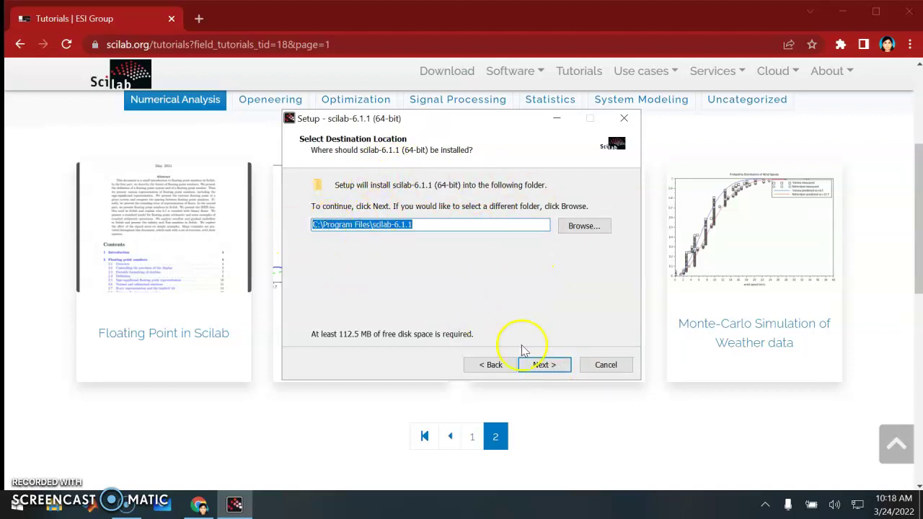
{"action": "left_click", "coordinate": [542, 366]}
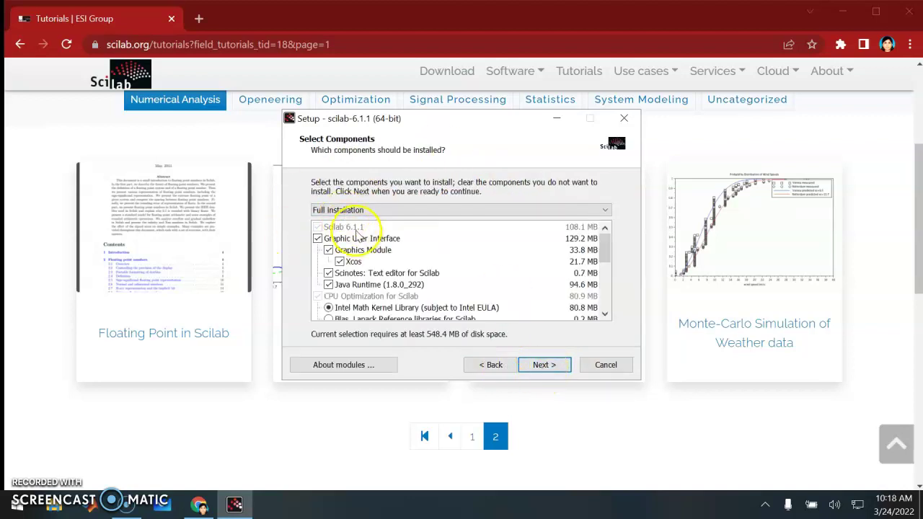
{"action": "left_click", "coordinate": [346, 211]}
{"action": "left_click", "coordinate": [345, 213]}
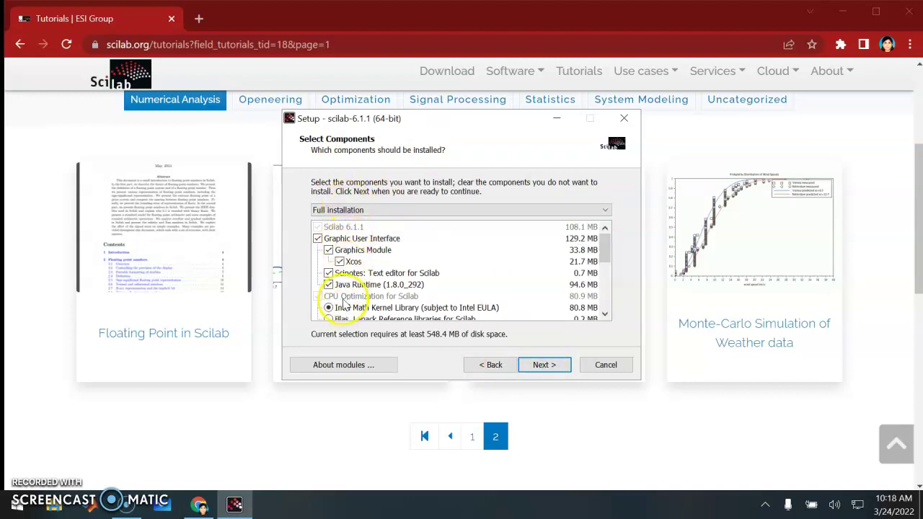
Keep all components, the default Start Menu folder and all additional tasks
{"action": "scroll", "coordinate": [340, 285], "scroll_direction": "down", "scroll_amount": 1}
{"action": "scroll", "coordinate": [333, 266], "scroll_direction": "down", "scroll_amount": 1}
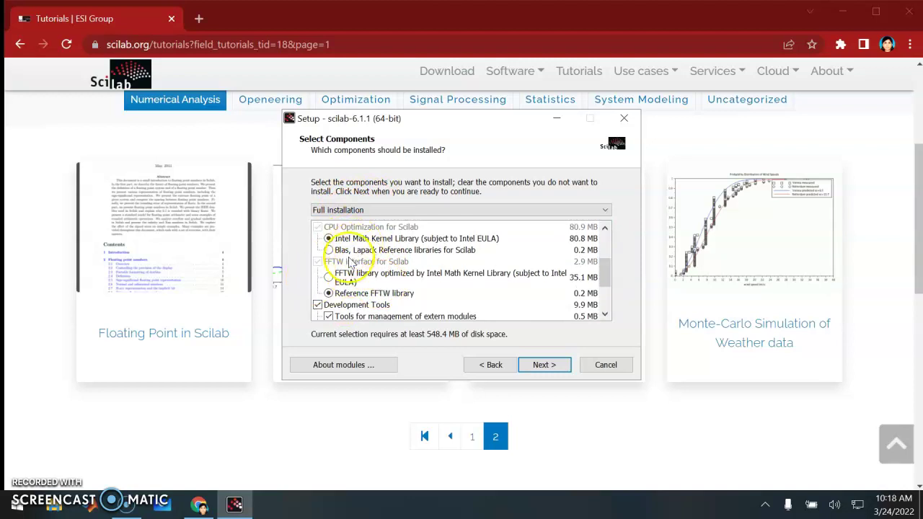
{"action": "scroll", "coordinate": [364, 274], "scroll_direction": "down", "scroll_amount": 2}
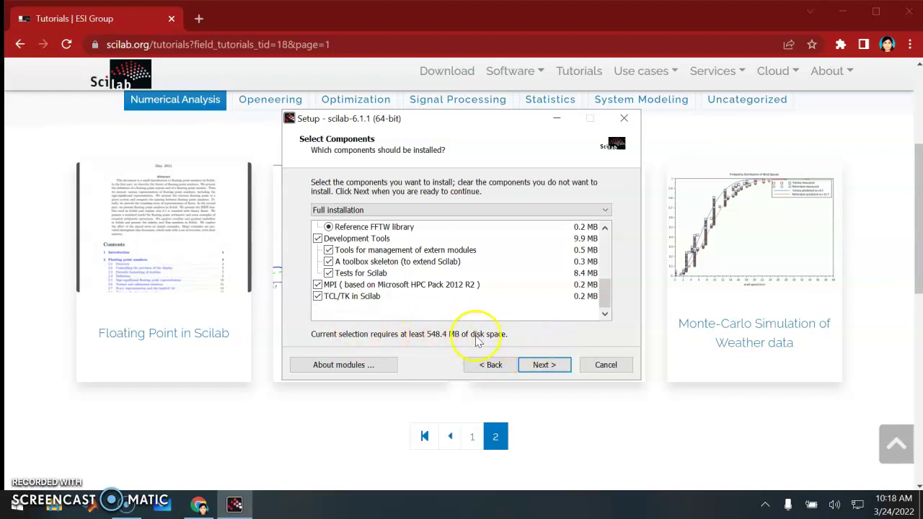
{"action": "left_click", "coordinate": [544, 365]}
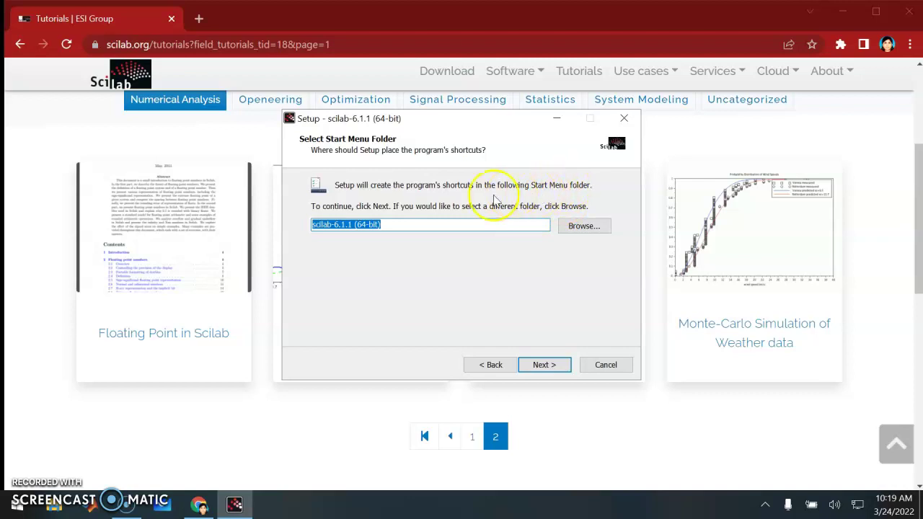
{"action": "left_click", "coordinate": [550, 371]}
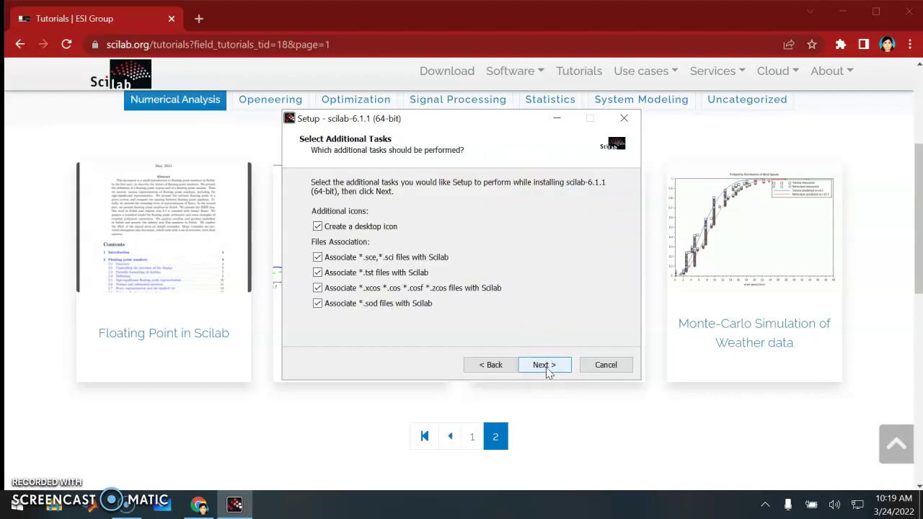
{"action": "left_click", "coordinate": [545, 366]}
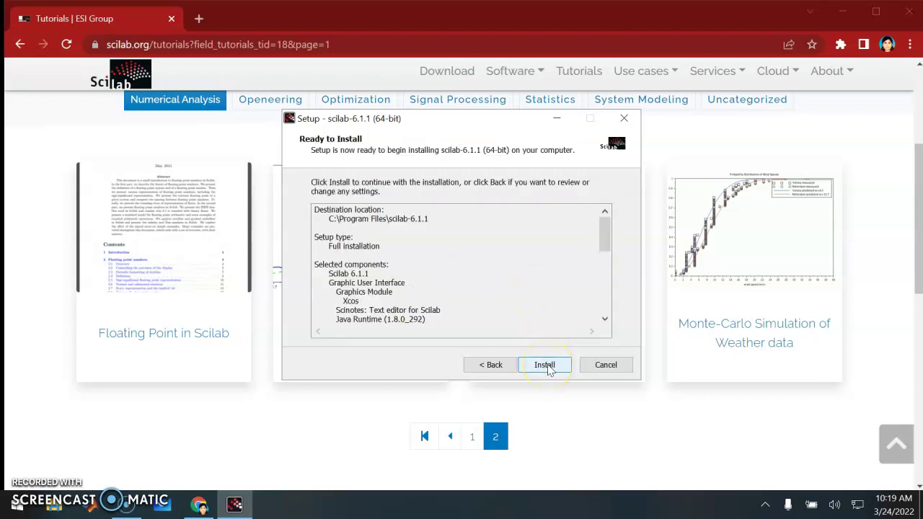
Start the Scilab 6.1.1 installation and bring Chrome forward while files extract
{"action": "left_click", "coordinate": [546, 367]}
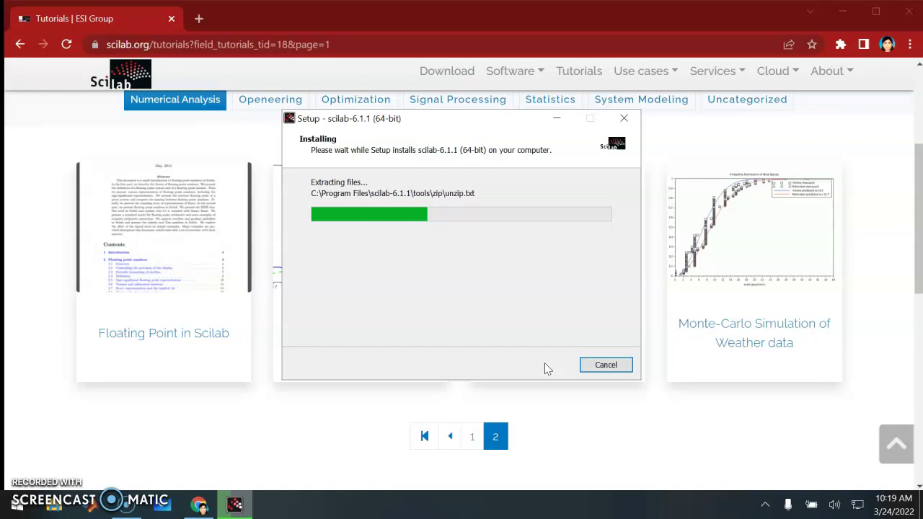
{"action": "left_click", "coordinate": [585, 347]}
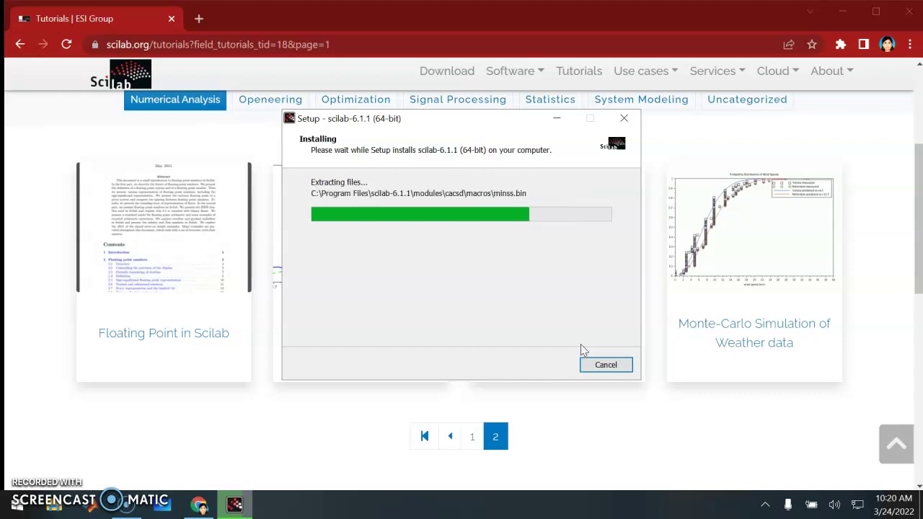
Show the Education tutorials and read through the Programming in Scilab tutorial
{"action": "left_click", "coordinate": [608, 432]}
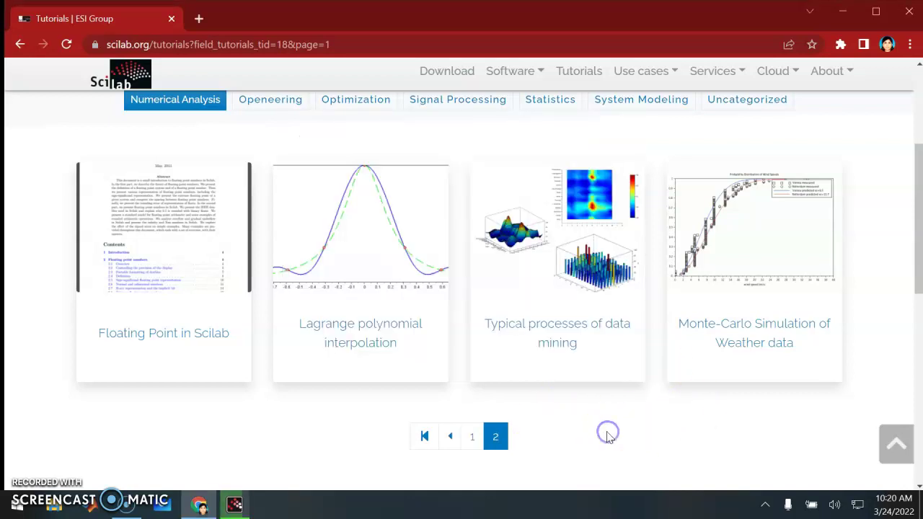
{"action": "scroll", "coordinate": [731, 405], "scroll_direction": "up", "scroll_amount": 3}
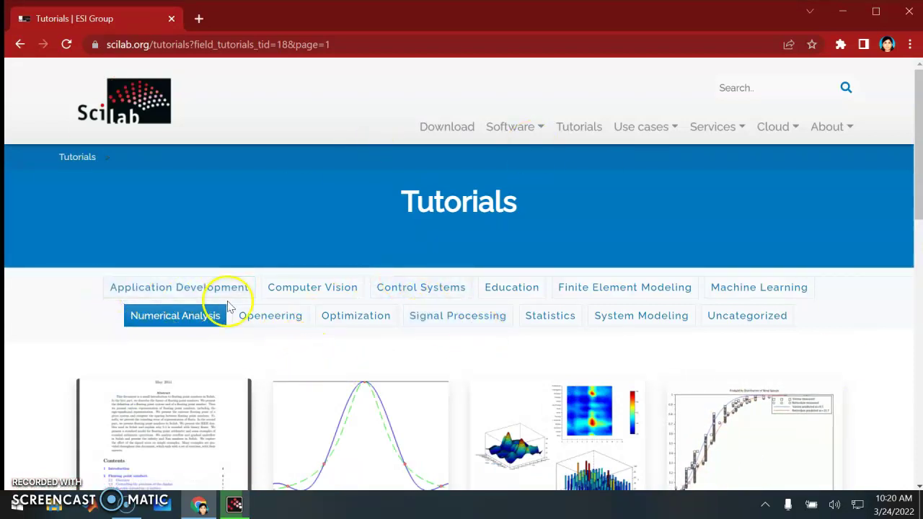
{"action": "left_click", "coordinate": [514, 295]}
{"action": "scroll", "coordinate": [495, 375], "scroll_direction": "down", "scroll_amount": 2}
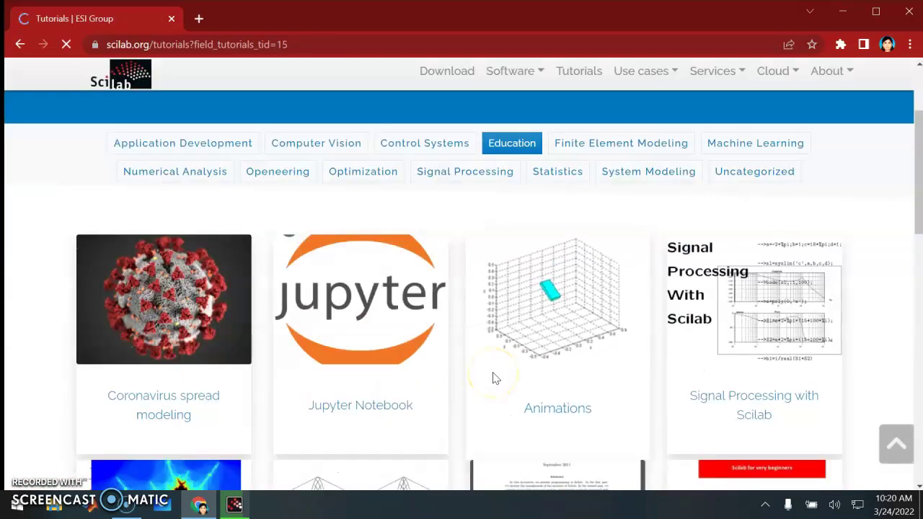
{"action": "scroll", "coordinate": [690, 347], "scroll_direction": "down", "scroll_amount": 2}
{"action": "scroll", "coordinate": [688, 349], "scroll_direction": "down", "scroll_amount": 2}
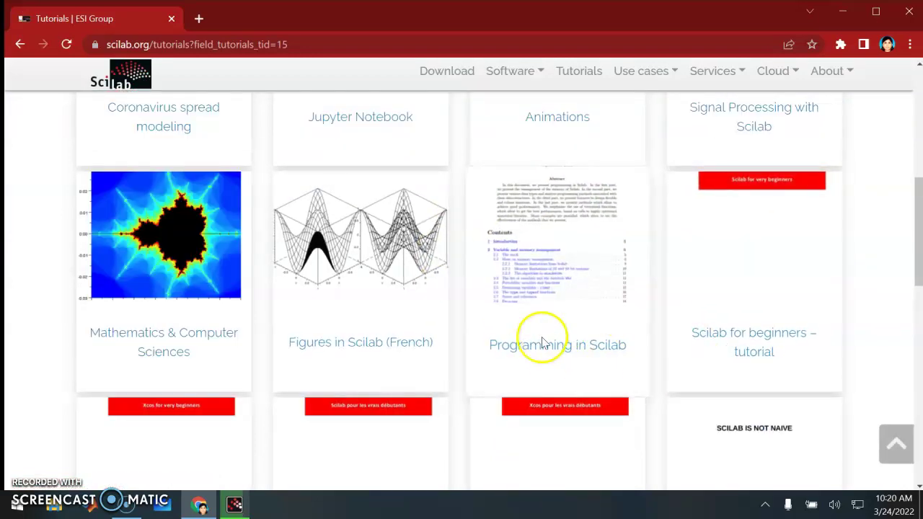
{"action": "left_click", "coordinate": [556, 346]}
{"action": "scroll", "coordinate": [618, 377], "scroll_direction": "down", "scroll_amount": 4}
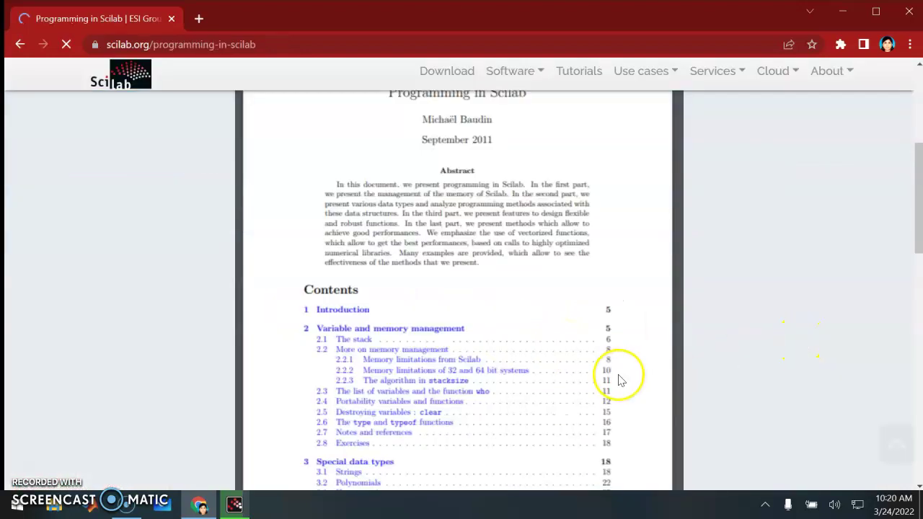
{"action": "scroll", "coordinate": [617, 381], "scroll_direction": "down", "scroll_amount": 4}
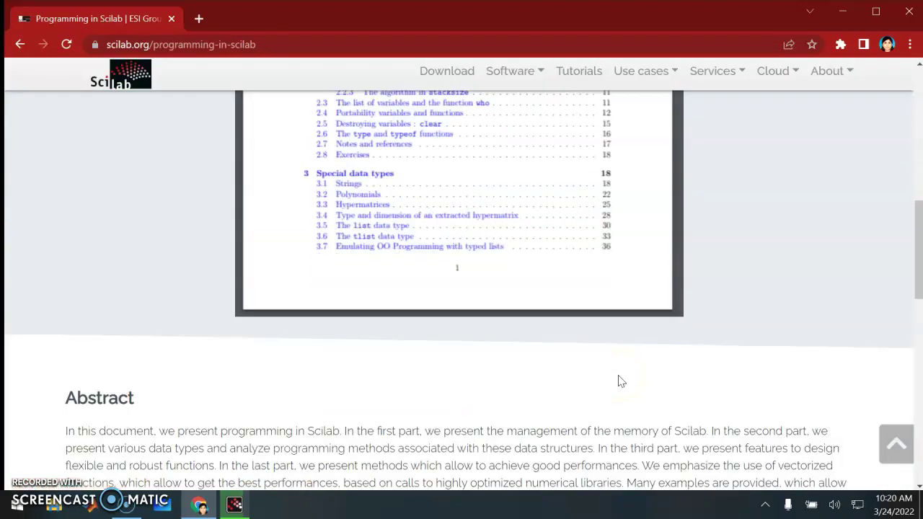
{"action": "scroll", "coordinate": [618, 380], "scroll_direction": "down", "scroll_amount": 5}
{"action": "scroll", "coordinate": [618, 380], "scroll_direction": "up", "scroll_amount": 9}
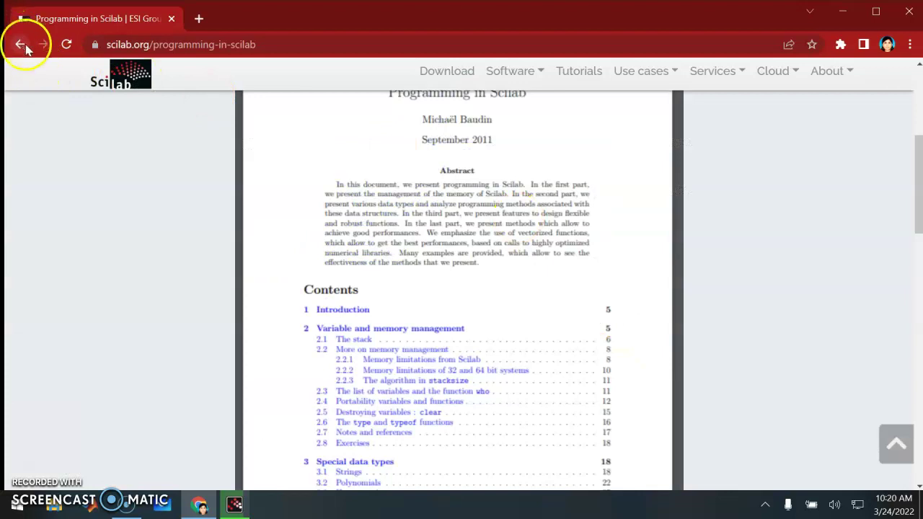
Return to the tutorials list and open the Scilab for beginners tutorial's console examples
{"action": "left_click", "coordinate": [20, 44]}
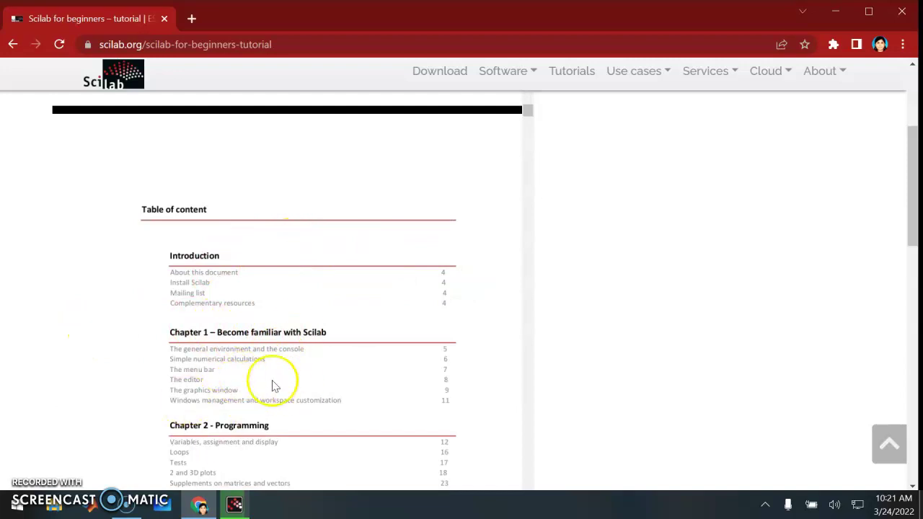
{"action": "scroll", "coordinate": [289, 389], "scroll_direction": "down", "scroll_amount": 3}
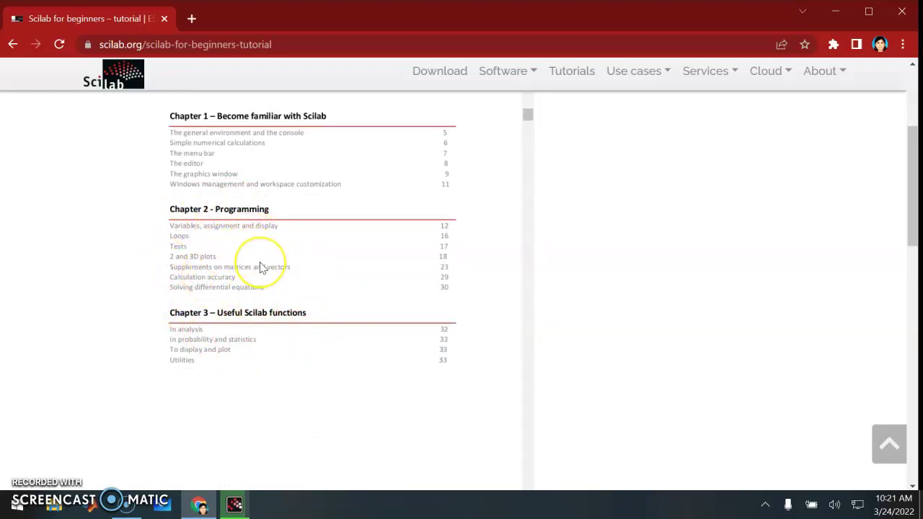
{"action": "scroll", "coordinate": [262, 268], "scroll_direction": "down", "scroll_amount": 1}
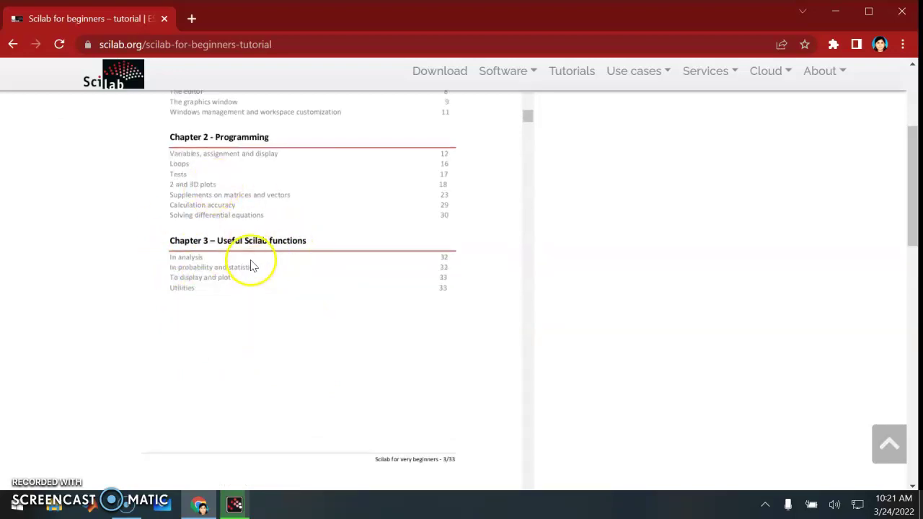
{"action": "scroll", "coordinate": [278, 276], "scroll_direction": "down", "scroll_amount": 6}
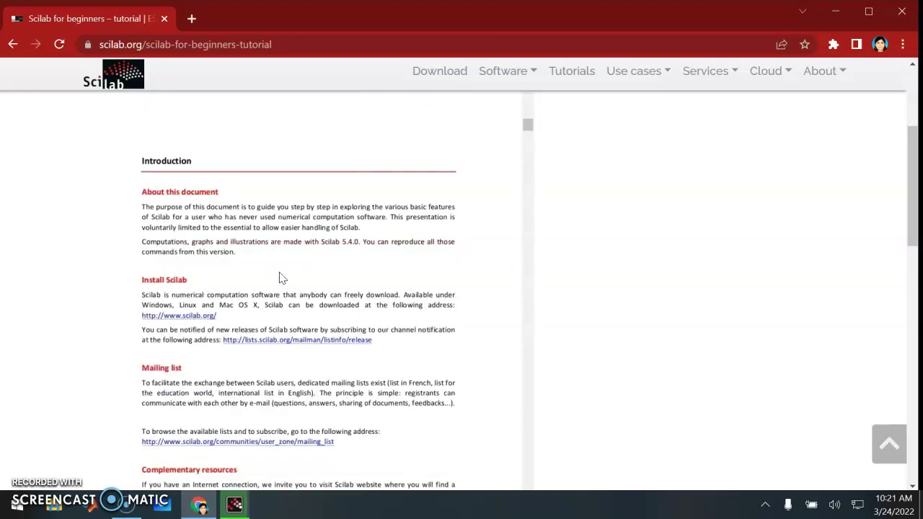
{"action": "scroll", "coordinate": [281, 279], "scroll_direction": "down", "scroll_amount": 2}
{"action": "left_click", "coordinate": [273, 279]}
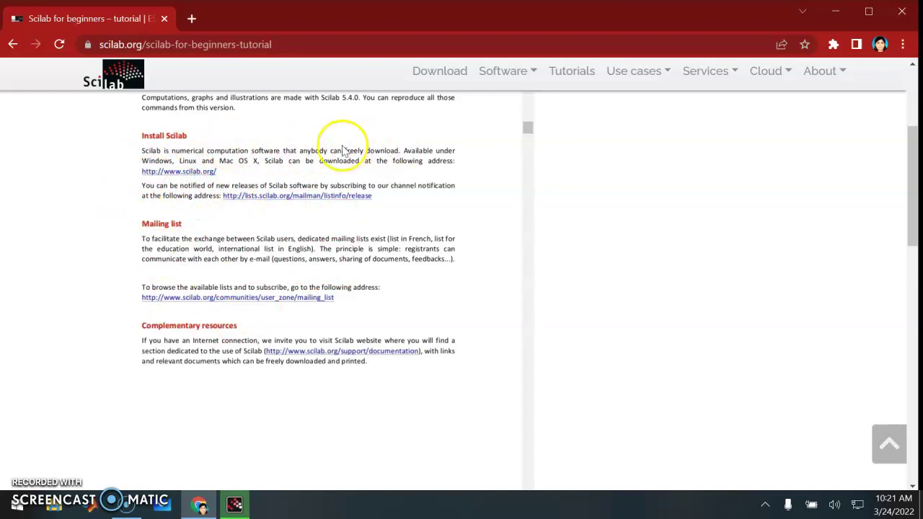
{"action": "scroll", "coordinate": [360, 360], "scroll_direction": "down", "scroll_amount": 10}
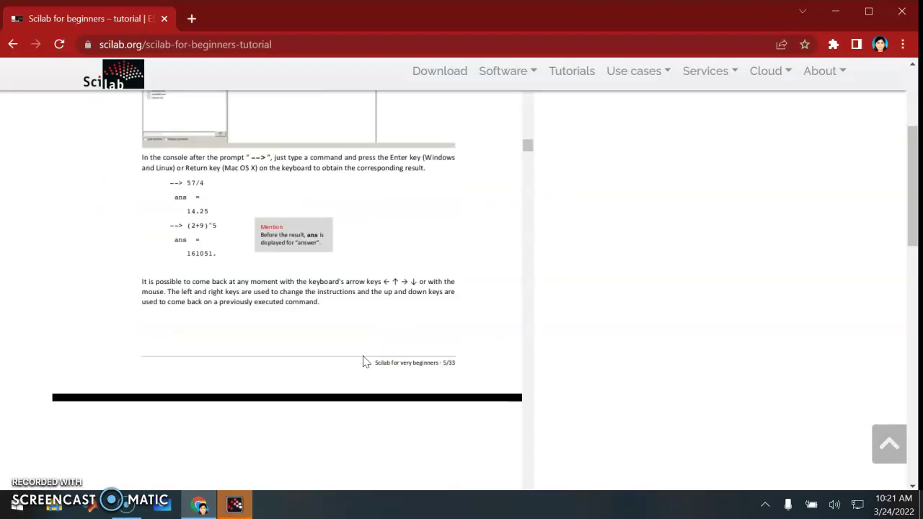
Finish the Scilab 6.1.1 setup wizard
{"action": "left_click", "coordinate": [235, 503]}
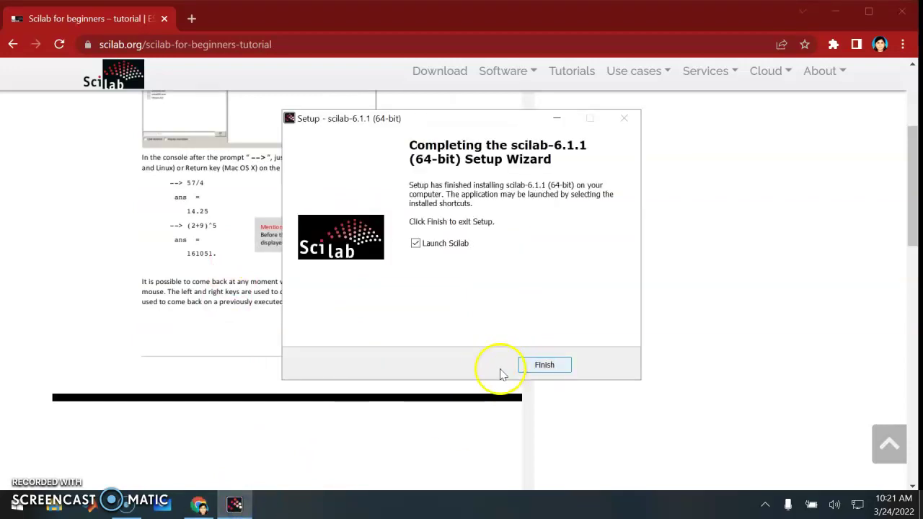
{"action": "left_click", "coordinate": [545, 366]}
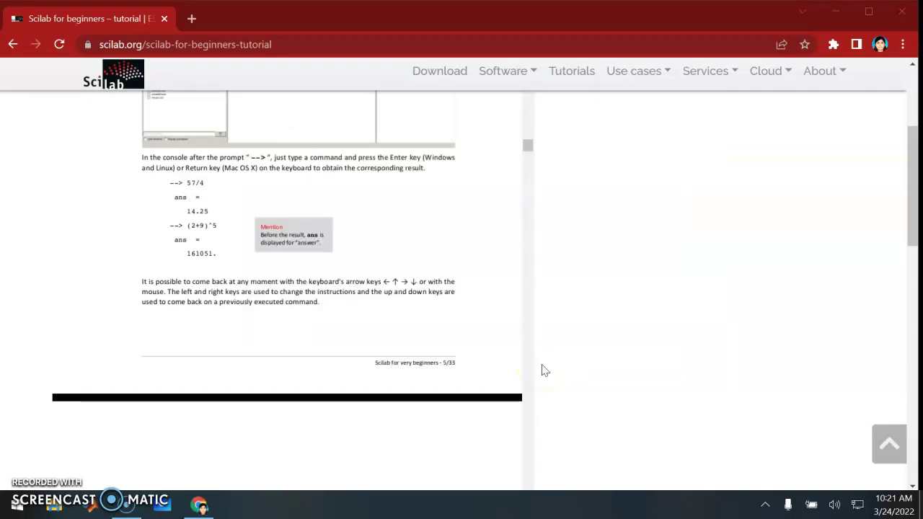
{"action": "left_click", "coordinate": [523, 333]}
Launch Scilab 6.1.1 from its desktop shortcut and close the Help Browser
{"action": "left_click", "coordinate": [835, 10]}
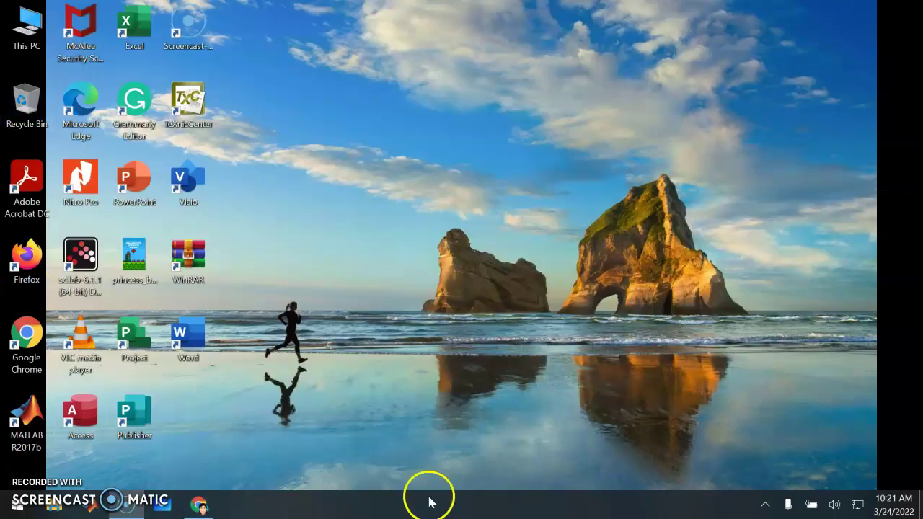
{"action": "double_click", "coordinate": [92, 288]}
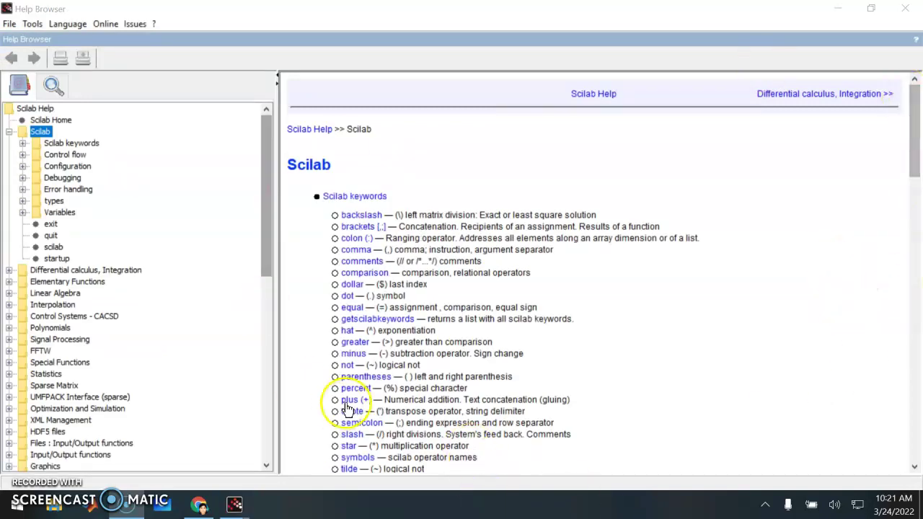
{"action": "left_click", "coordinate": [904, 12]}
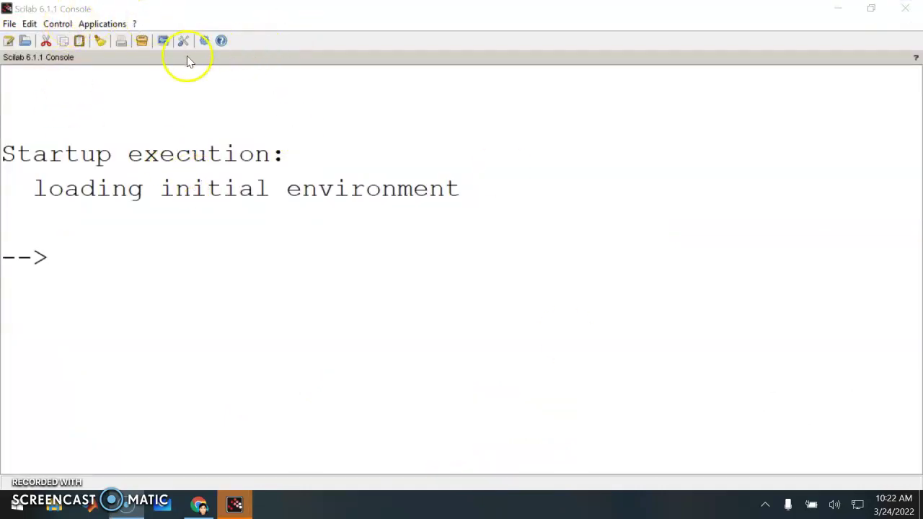
Survey the Edit, Control and Applications menus, then print C:\Users\User\Documents via File > Current Working Directory
{"action": "left_click", "coordinate": [29, 23]}
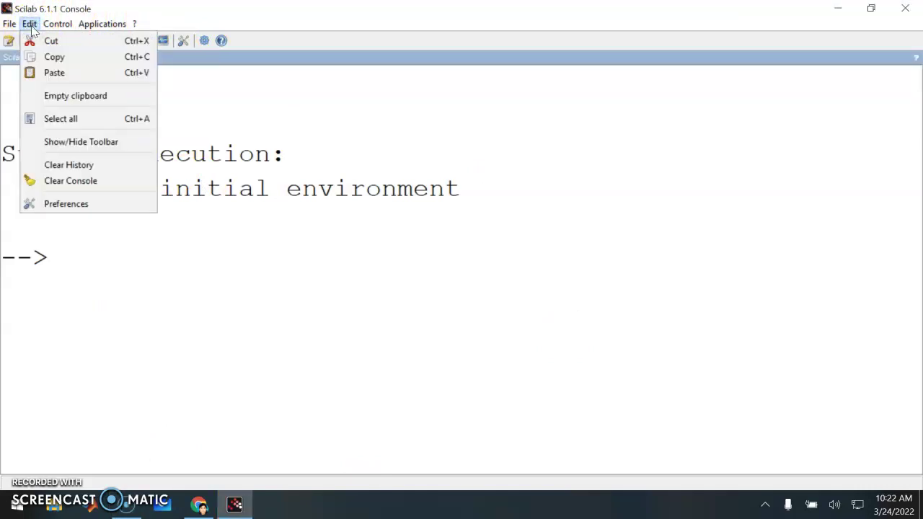
{"action": "left_click", "coordinate": [65, 24]}
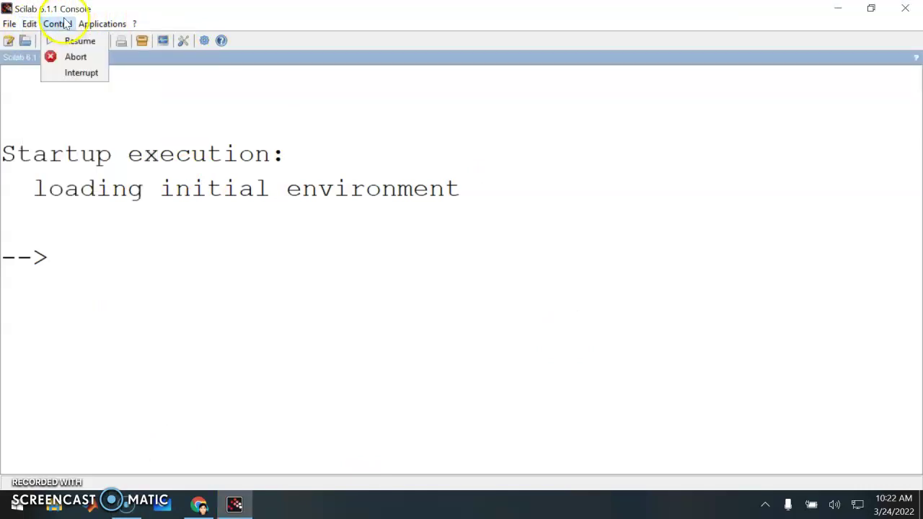
{"action": "left_click", "coordinate": [91, 27]}
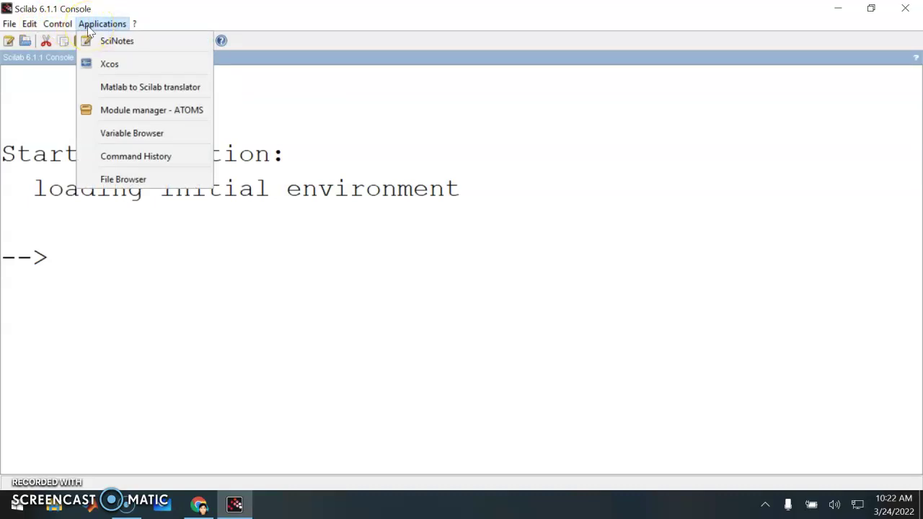
{"action": "left_click", "coordinate": [10, 26]}
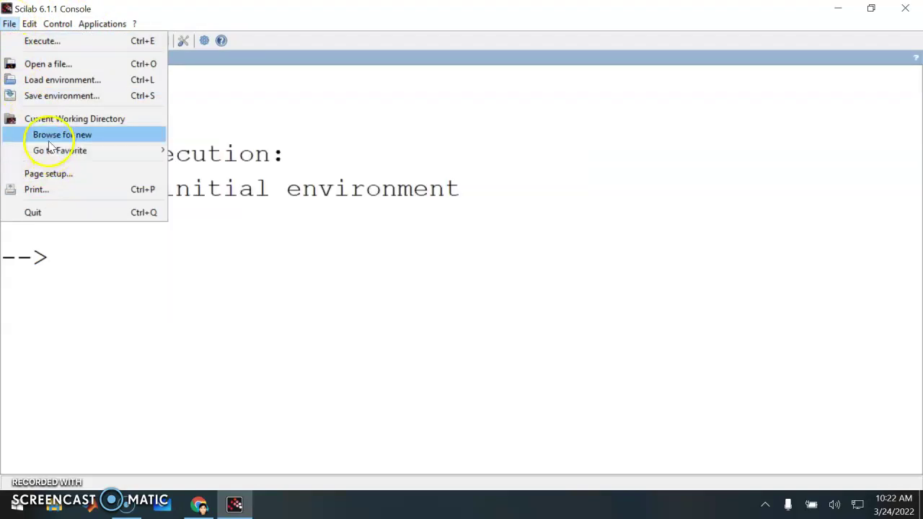
{"action": "left_click", "coordinate": [45, 120]}
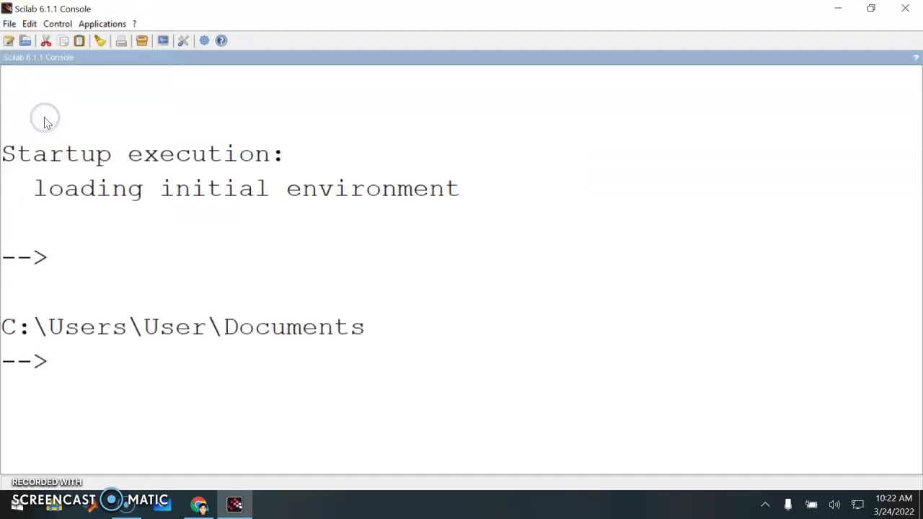
{"action": "left_click", "coordinate": [4, 26]}
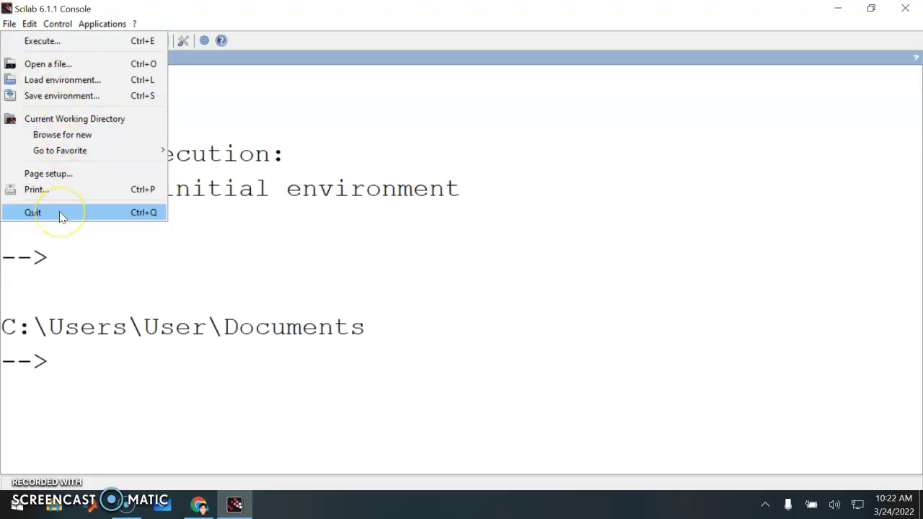
{"action": "left_click", "coordinate": [29, 24]}
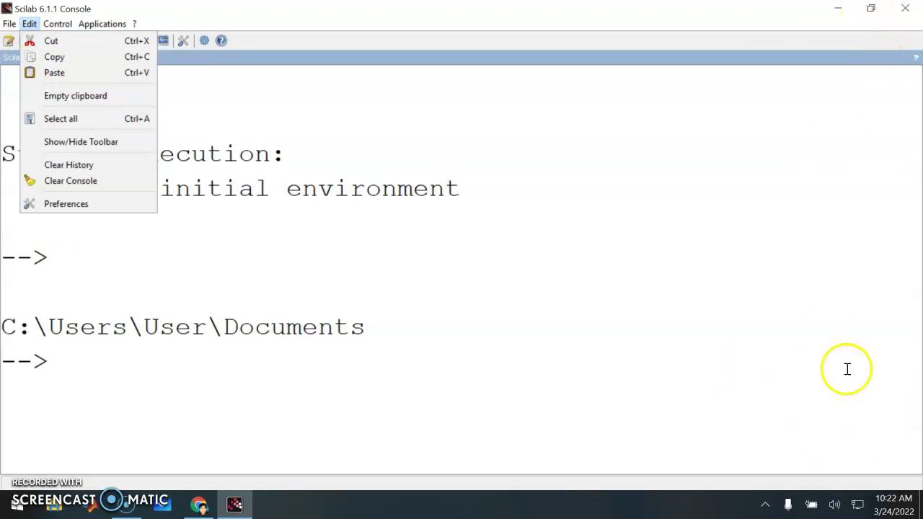
{"action": "left_click", "coordinate": [71, 205]}
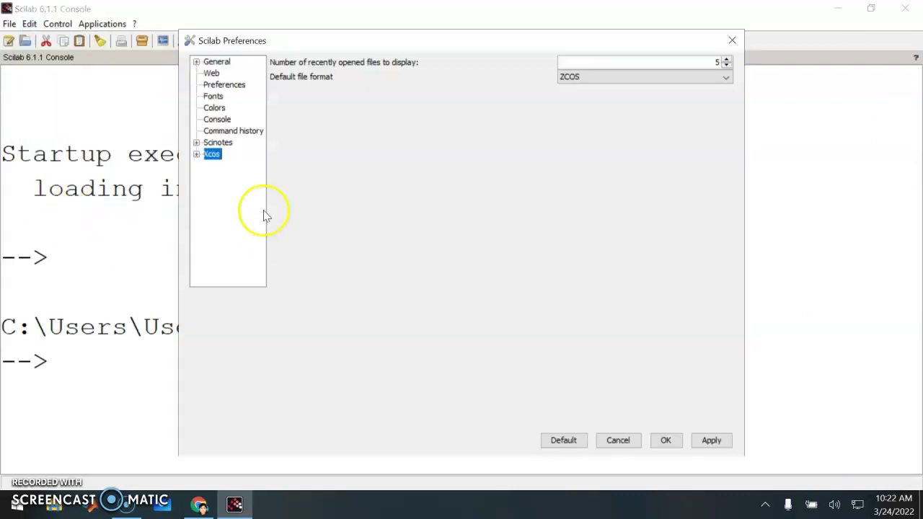
{"action": "left_click", "coordinate": [215, 63]}
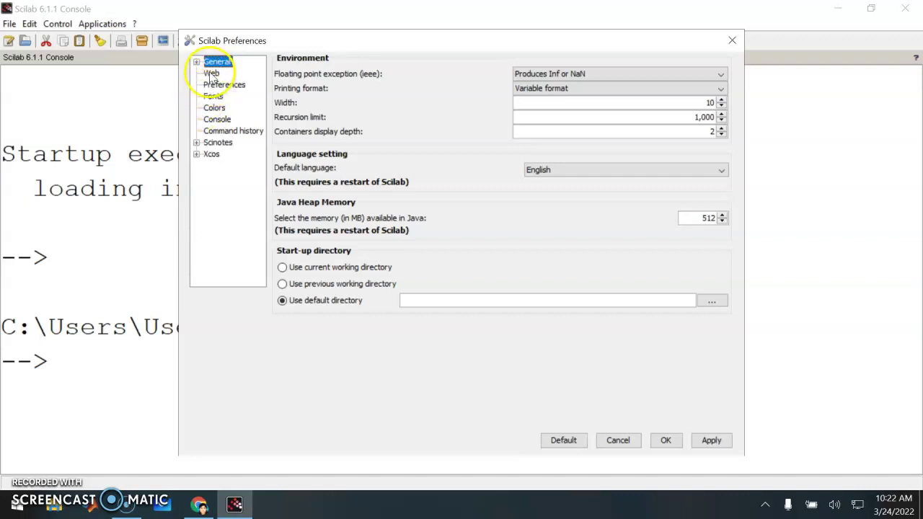
{"action": "left_click", "coordinate": [212, 73]}
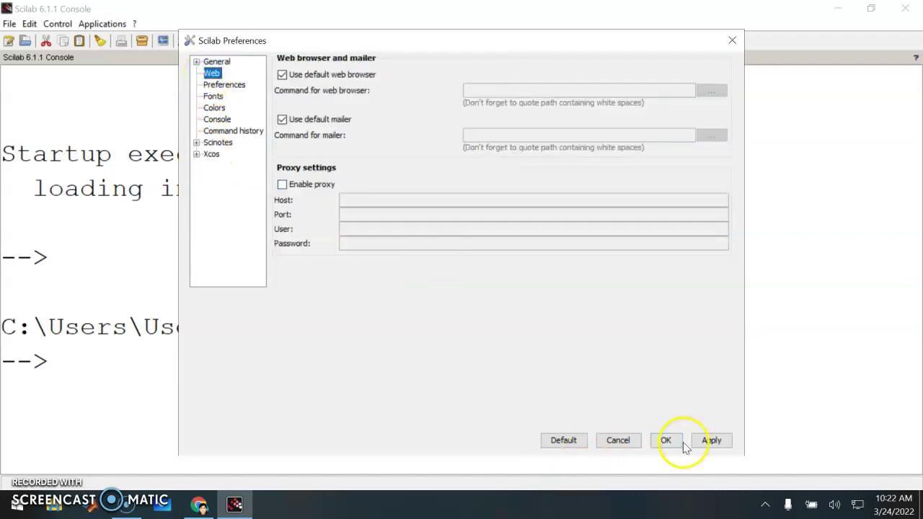
{"action": "left_click", "coordinate": [617, 440]}
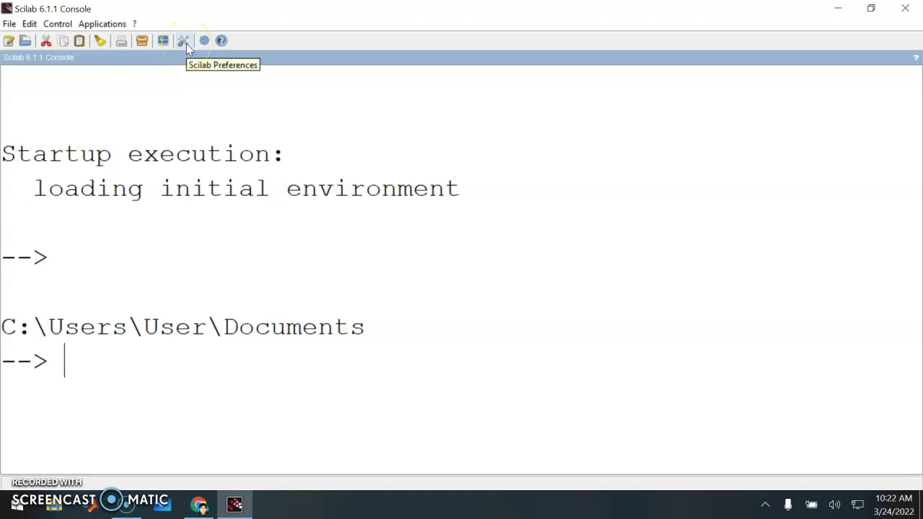
{"action": "left_click", "coordinate": [102, 26]}
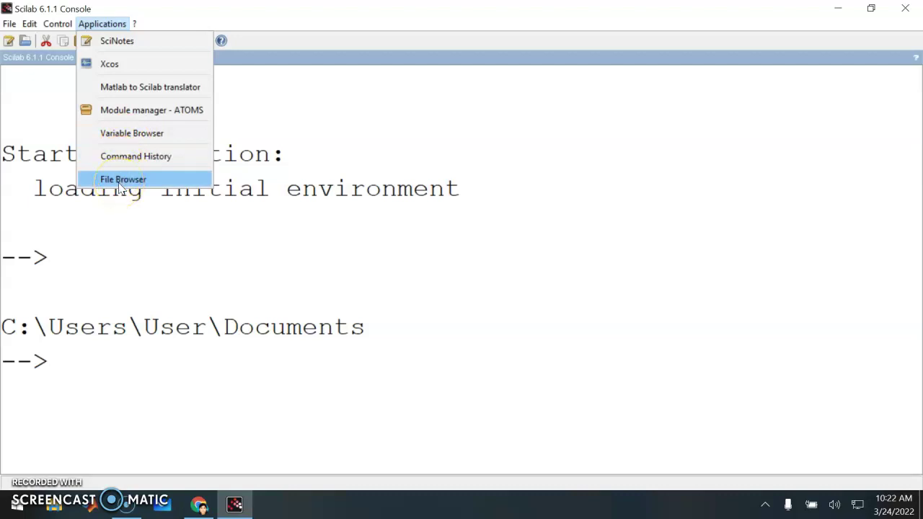
{"action": "mouse_move", "coordinate": [36, 27]}
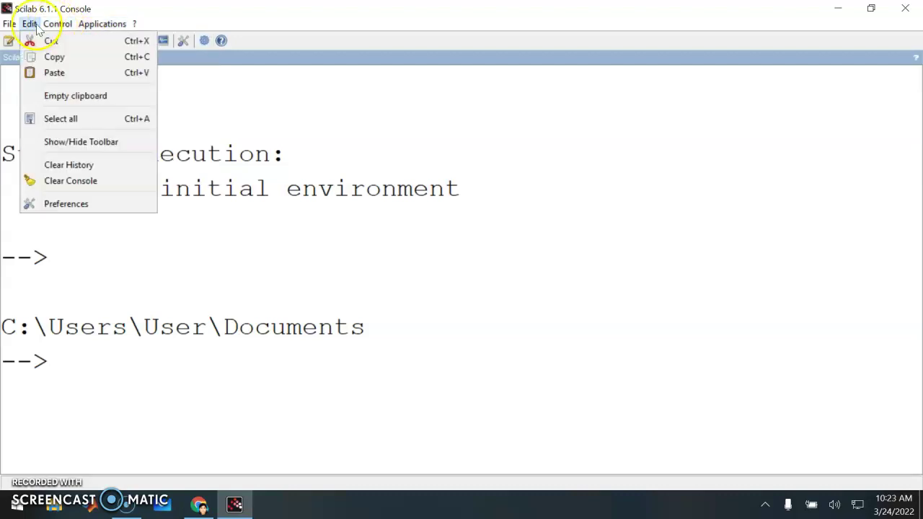
{"action": "left_click", "coordinate": [78, 142]}
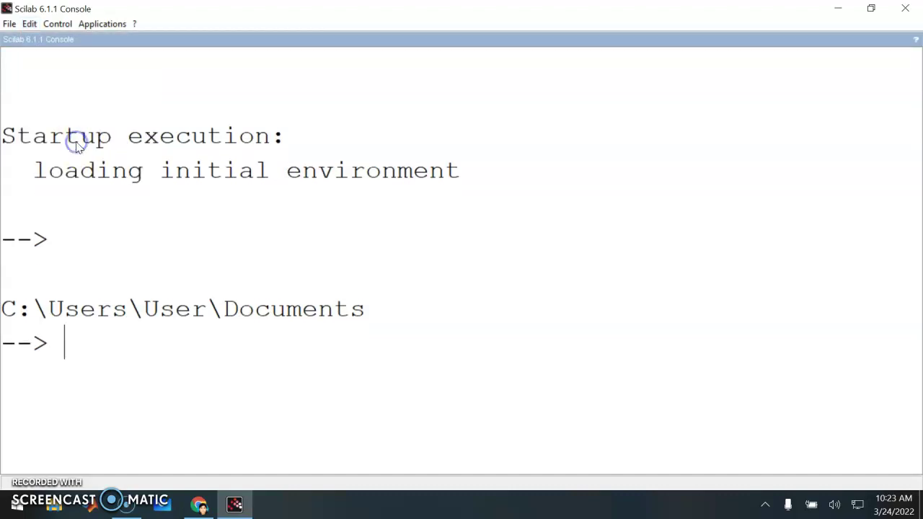
{"action": "left_click", "coordinate": [57, 23]}
{"action": "mouse_move", "coordinate": [29, 24]}
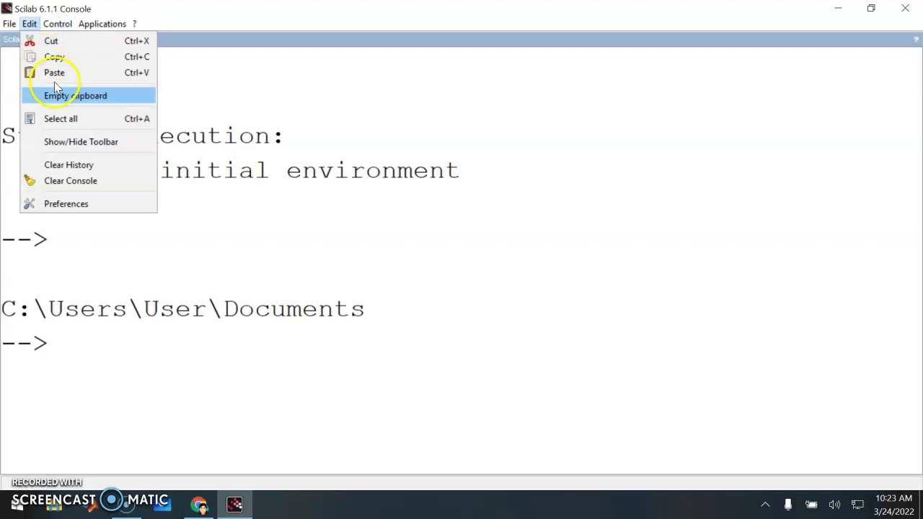
{"action": "left_click", "coordinate": [72, 143]}
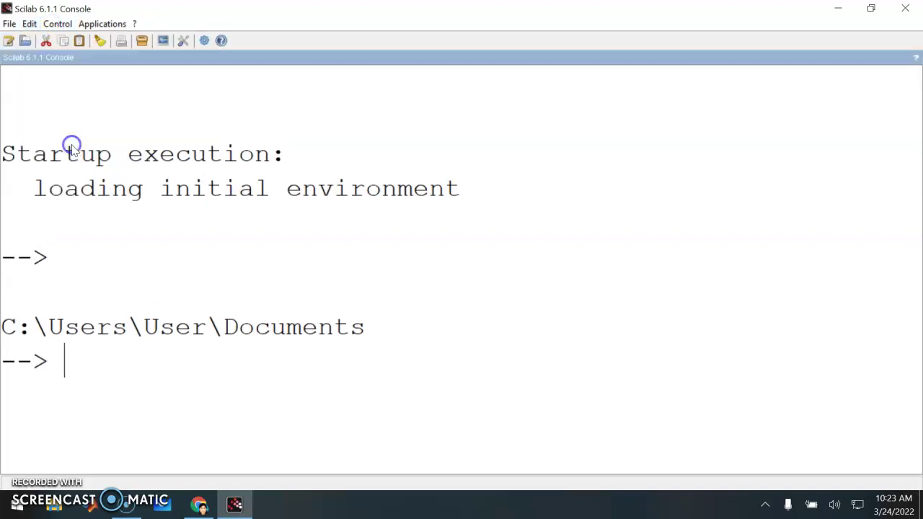
{"action": "left_click", "coordinate": [28, 24]}
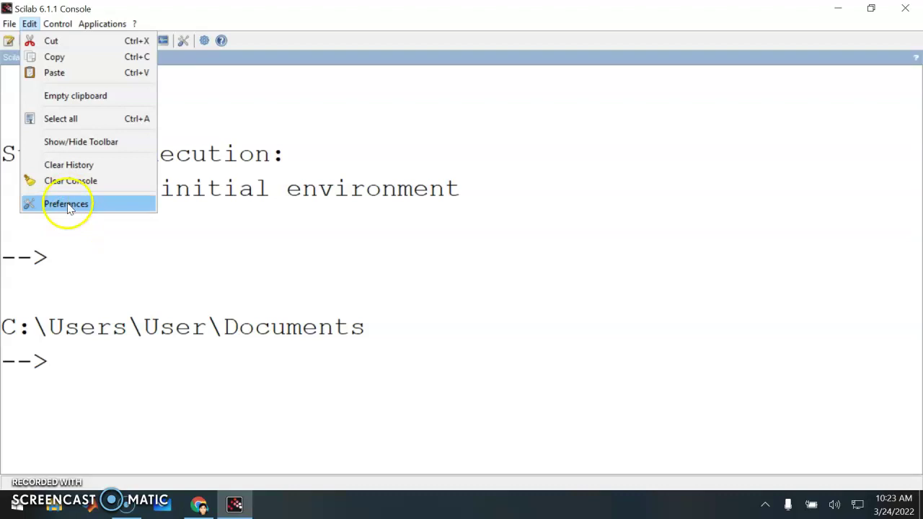
{"action": "left_click", "coordinate": [10, 24]}
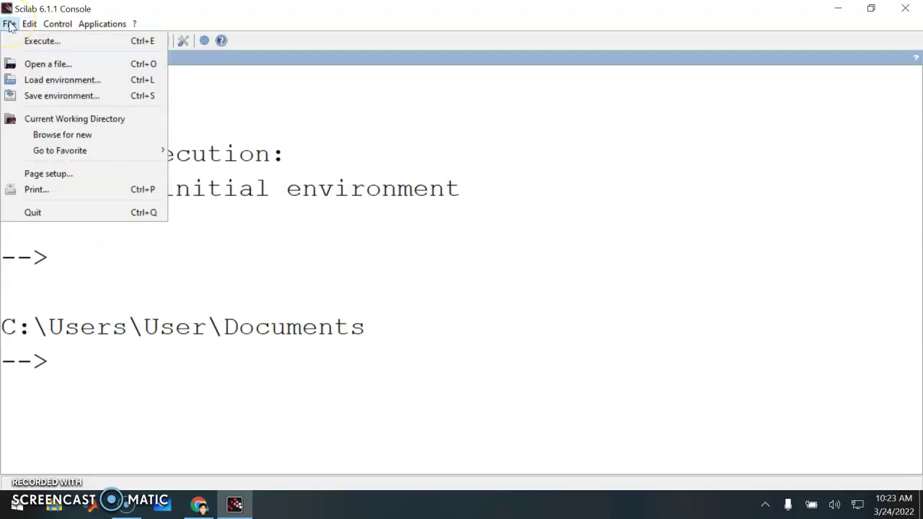
{"action": "left_click", "coordinate": [52, 174]}
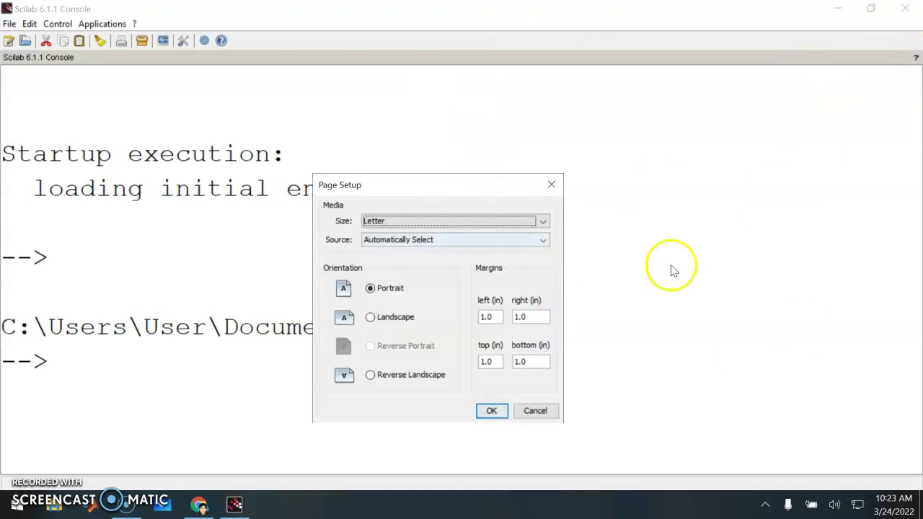
{"action": "left_click", "coordinate": [534, 411]}
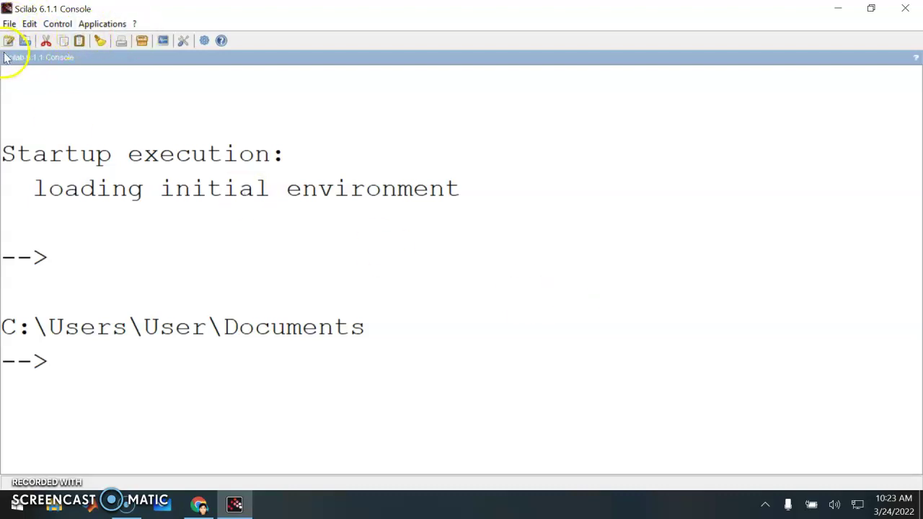
{"action": "left_click", "coordinate": [8, 22]}
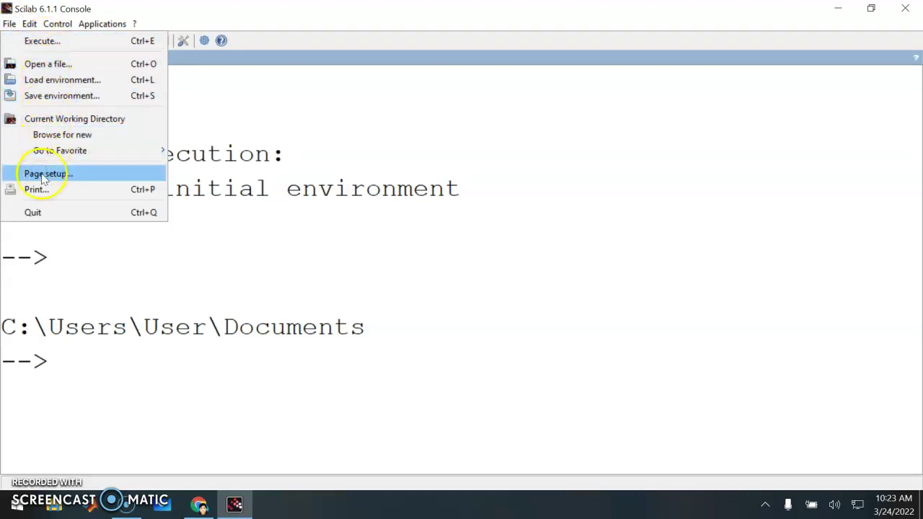
{"action": "mouse_move", "coordinate": [28, 28]}
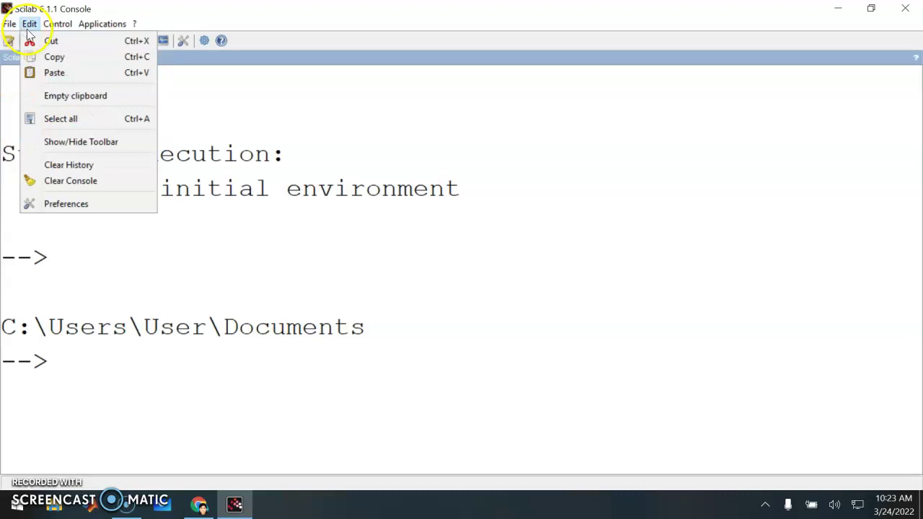
{"action": "mouse_move", "coordinate": [103, 28]}
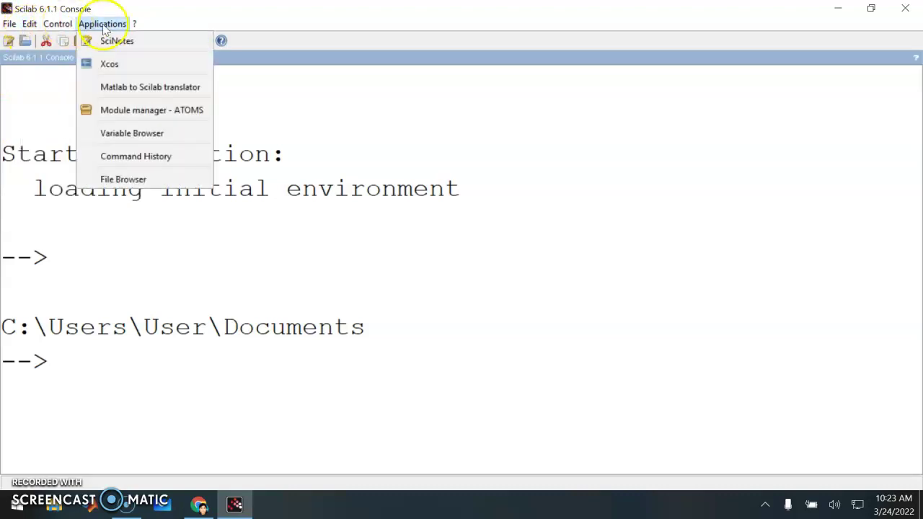
{"action": "left_click", "coordinate": [230, 368]}
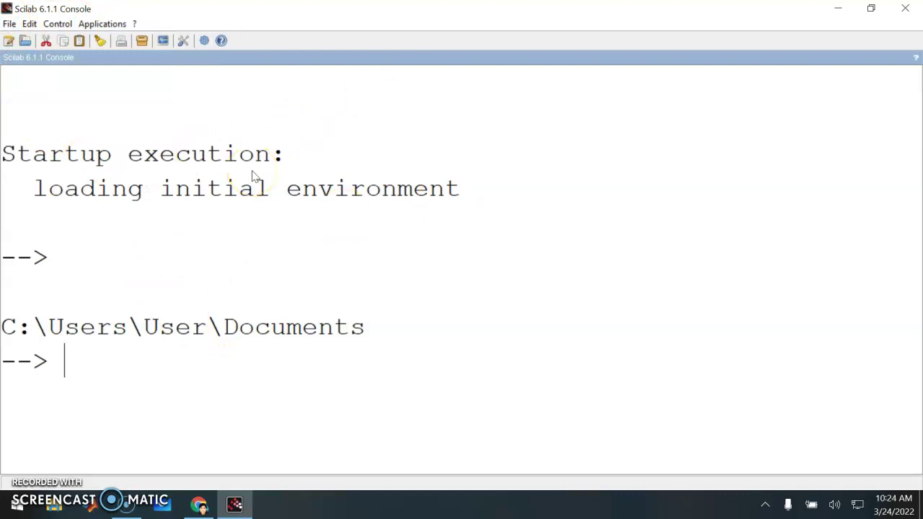
Print the quoted string "Hello! Welcome to Scilab" in the console
{"action": "left_click", "coordinate": [110, 212]}
{"action": "type", "text": "\"Hello!"}
{"action": "key", "text": "BackSpace"}
{"action": "type", "text": "! Welco"}
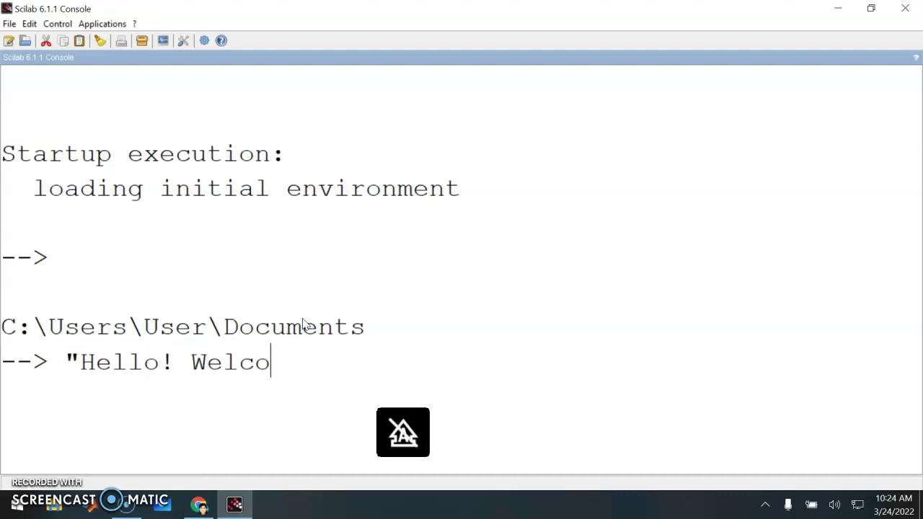
{"action": "type", "text": "me to Sci"}
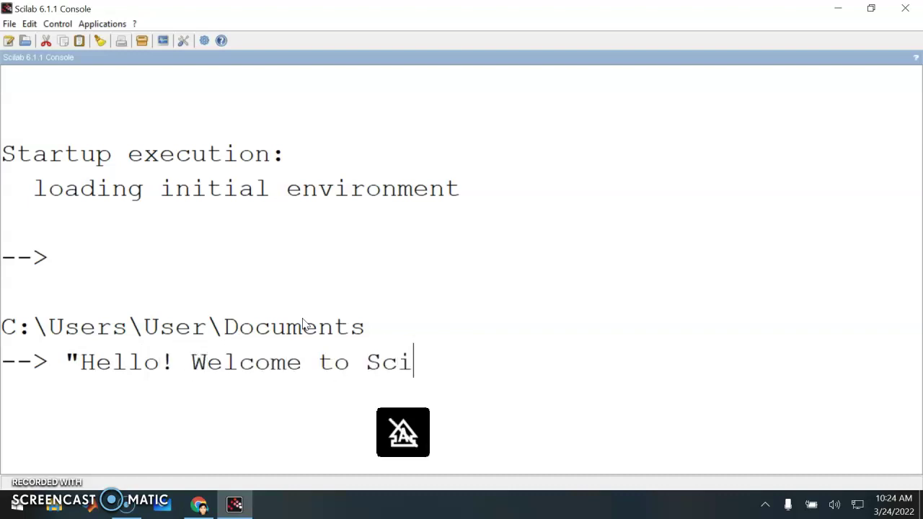
{"action": "type", "text": "lab\""}
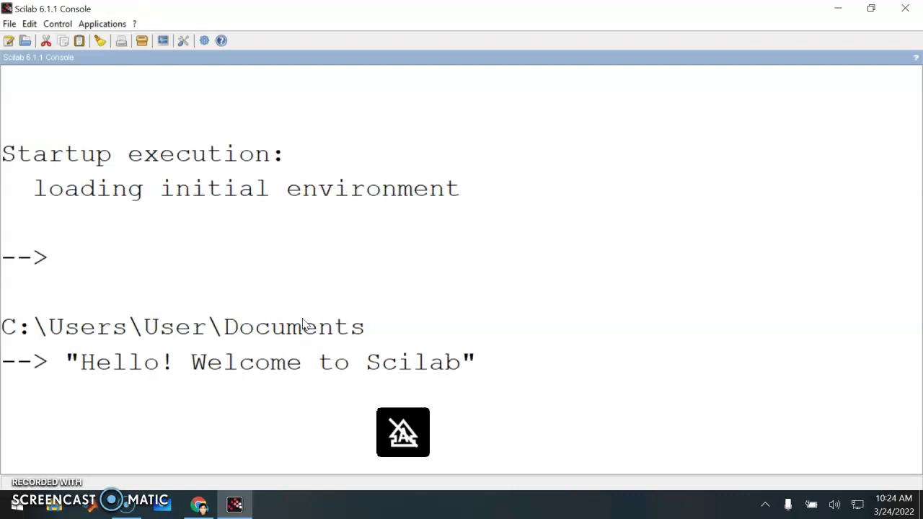
{"action": "key", "text": "Return"}
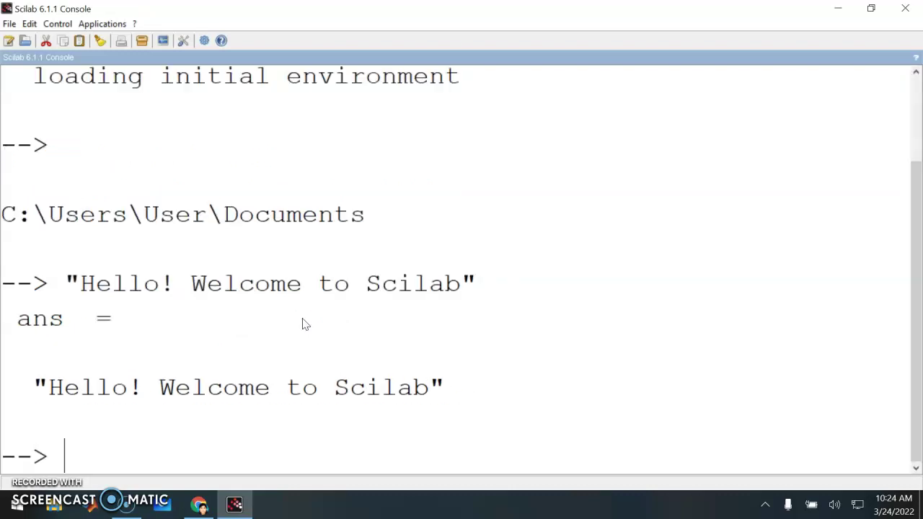
Enter Hello! Welcome to Scilab without quotes to show the 'Undefined variable: Hello!' error
{"action": "left_click", "coordinate": [78, 383]}
{"action": "key", "text": "Caps_Lock"}
{"action": "type", "text": "Hello!"}
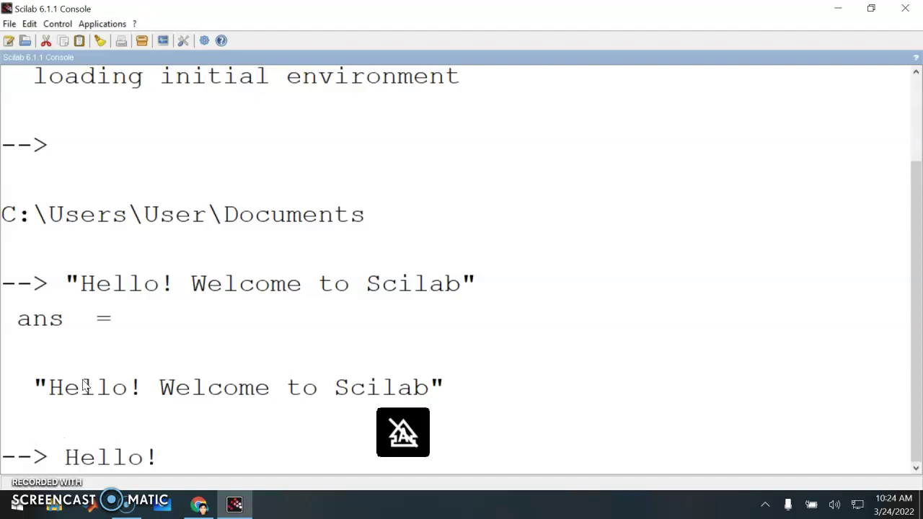
{"action": "type", "text": " Welcome "}
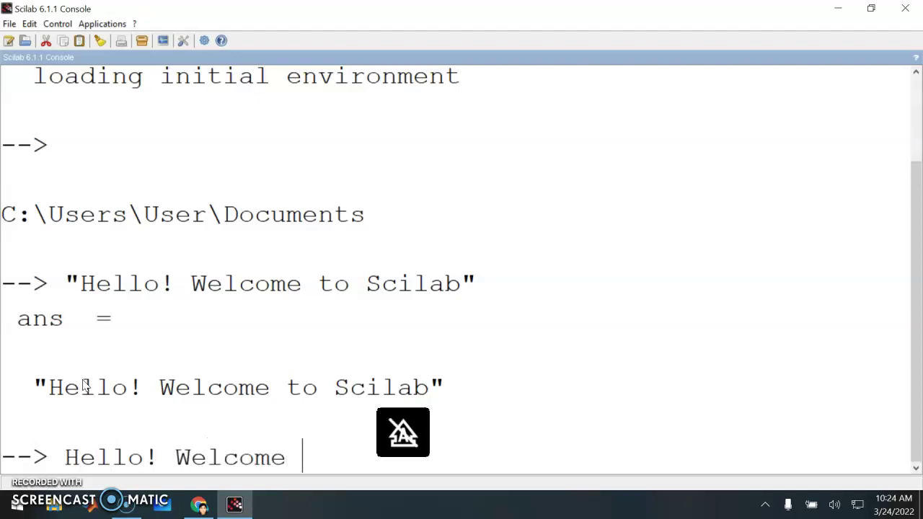
{"action": "type", "text": "to Scila"}
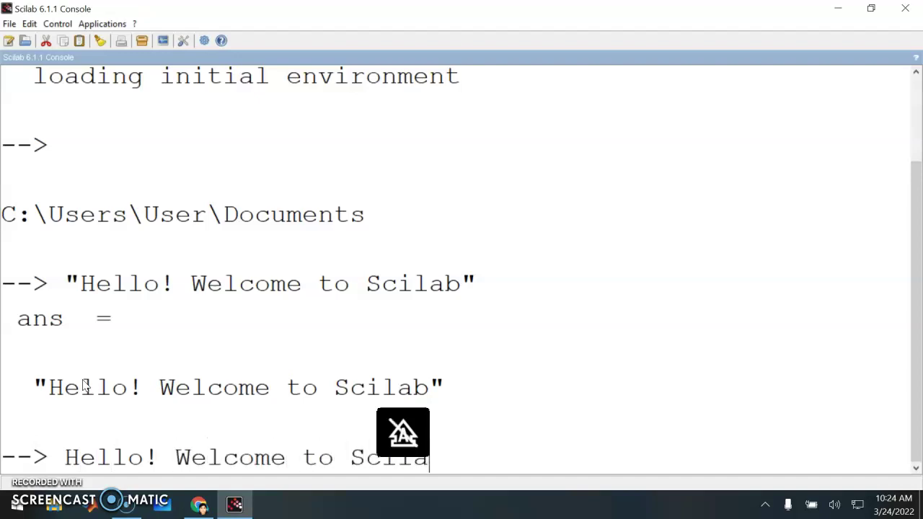
{"action": "type", "text": "b"}
{"action": "key", "text": "Return"}
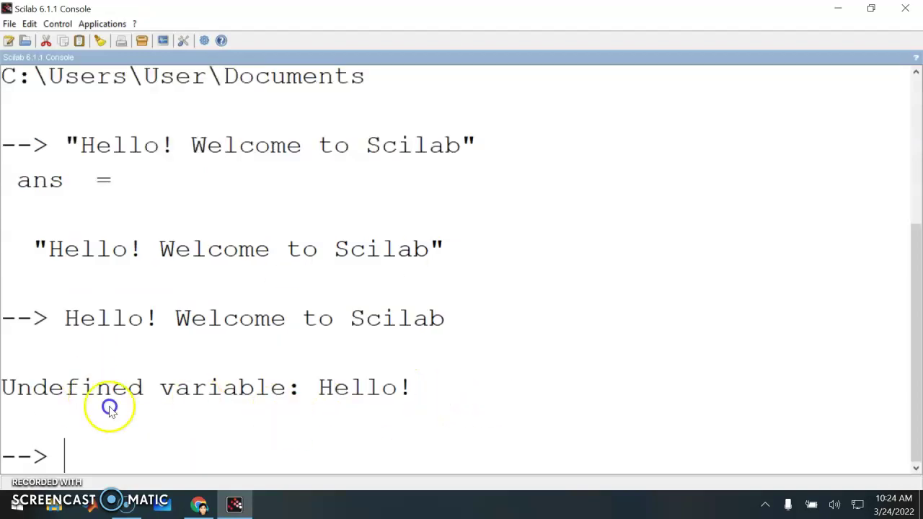
{"action": "triple_click", "coordinate": [14, 389]}
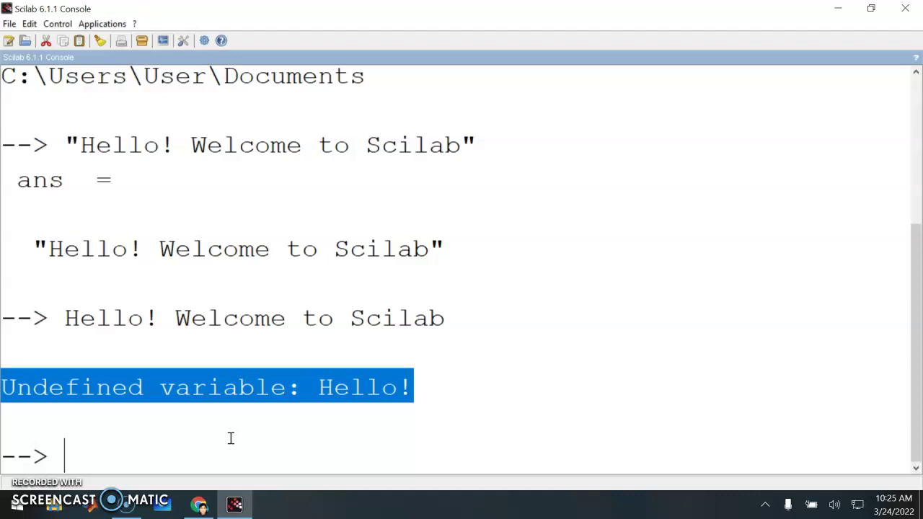
{"action": "left_click", "coordinate": [202, 437]}
{"action": "left_click", "coordinate": [181, 439]}
{"action": "left_click", "coordinate": [53, 443]}
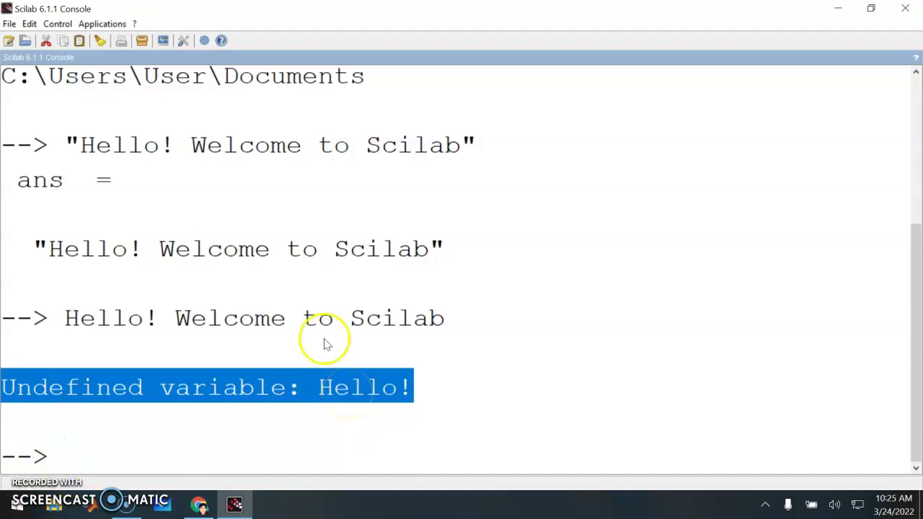
{"action": "left_click", "coordinate": [29, 23]}
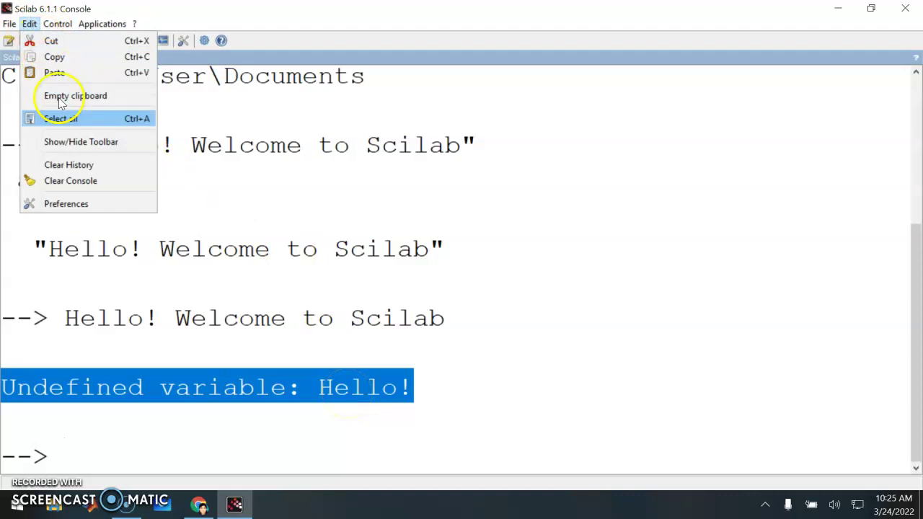
Clear all output from the console
{"action": "left_click", "coordinate": [81, 184]}
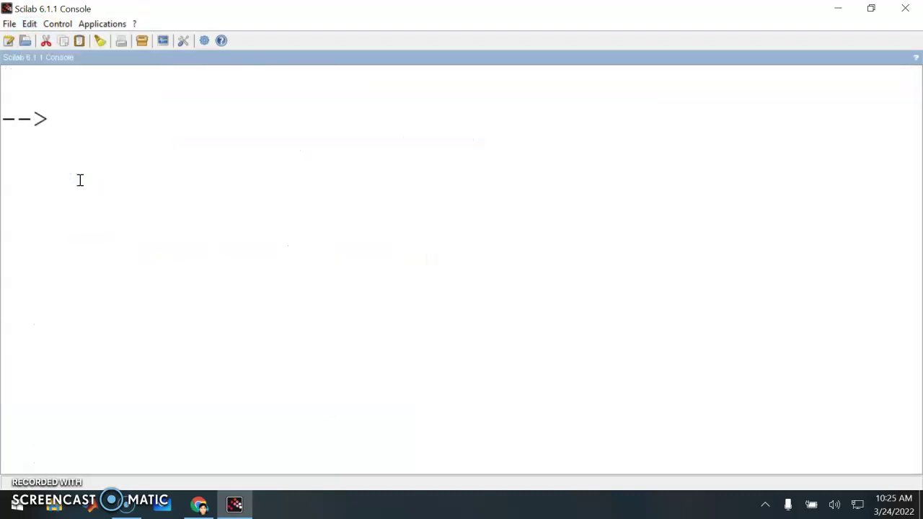
{"action": "type", "text": "clc"}
{"action": "key", "text": "Return"}
Evaluate 12/(1+4) and 12*(5+45), getting 2.4 and 600
{"action": "type", "text": "12/(1+4"}
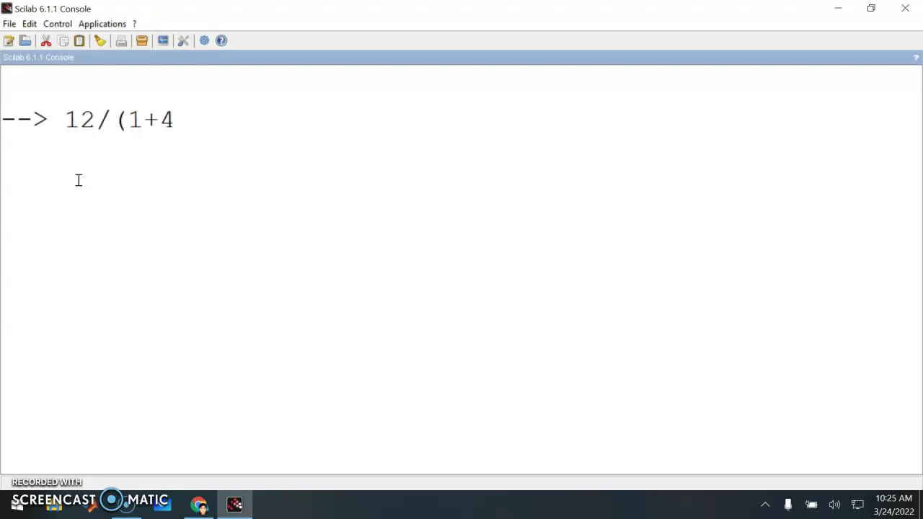
{"action": "type", "text": ")"}
{"action": "key", "text": "Return"}
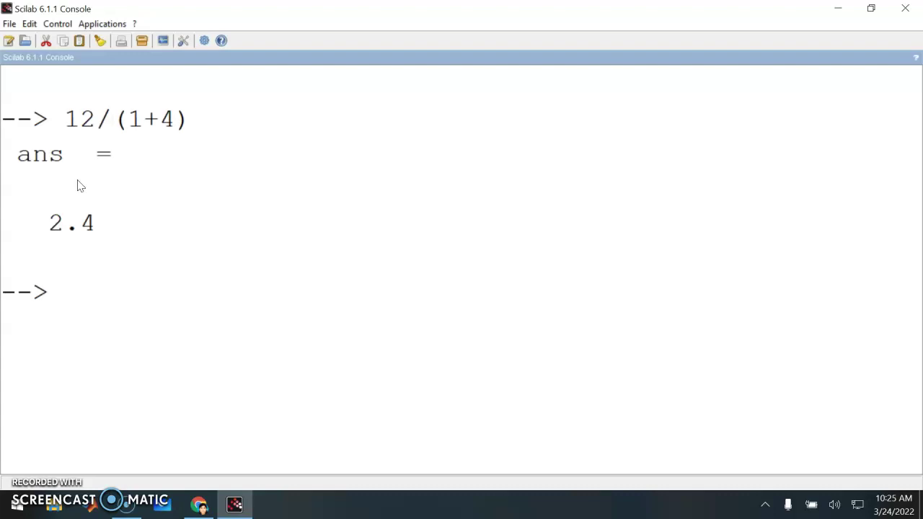
{"action": "type", "text": "12*(5+45"}
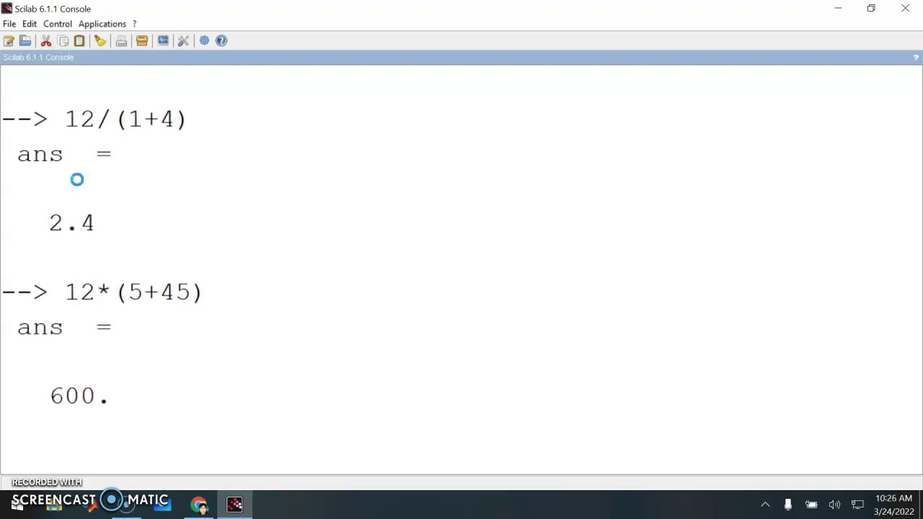
{"action": "type", "text": ")"}
{"action": "key", "text": "Return"}
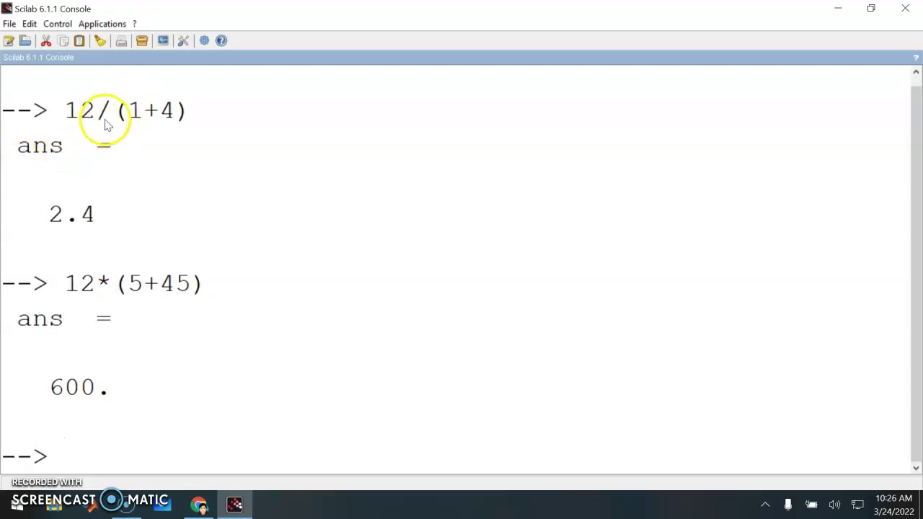
{"action": "left_click_drag", "start_coordinate": [97, 116], "coordinate": [113, 120]}
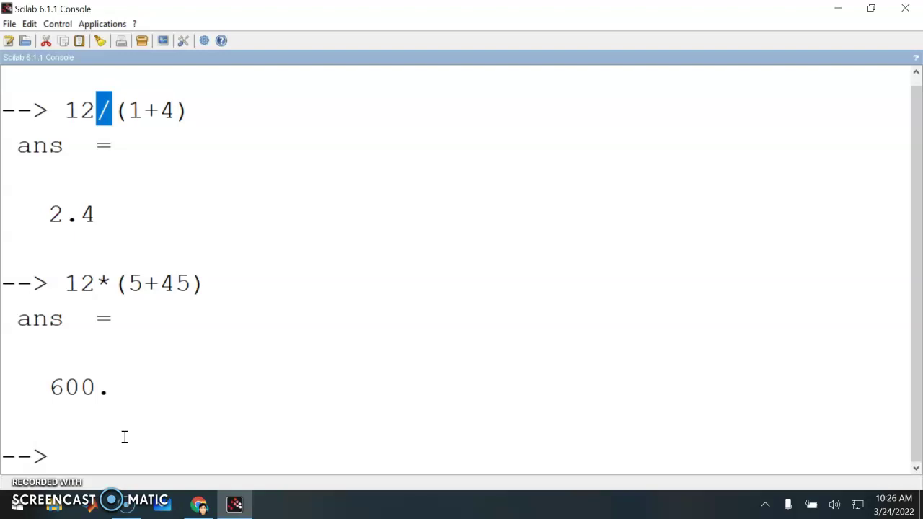
Evaluate 2^2 and 2**2, both returning 4
{"action": "type", "text": "2"}
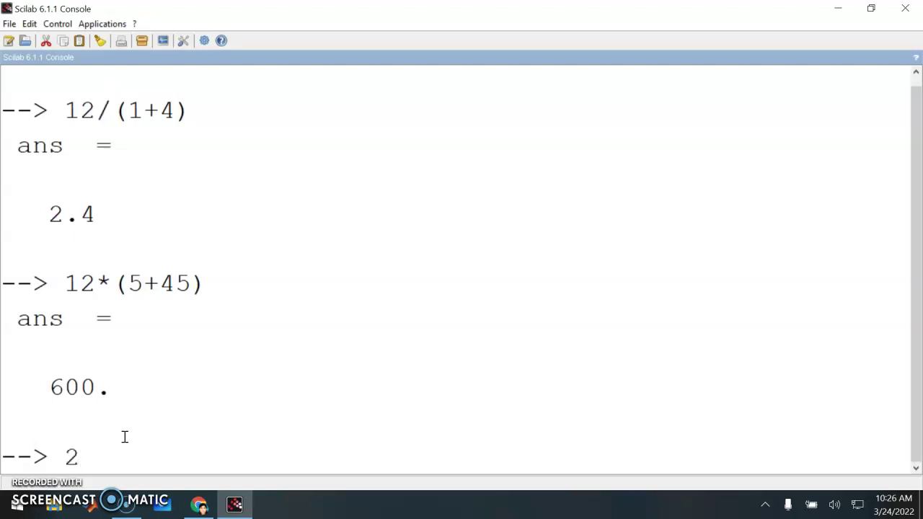
{"action": "type", "text": "^2"}
{"action": "key", "text": "Return"}
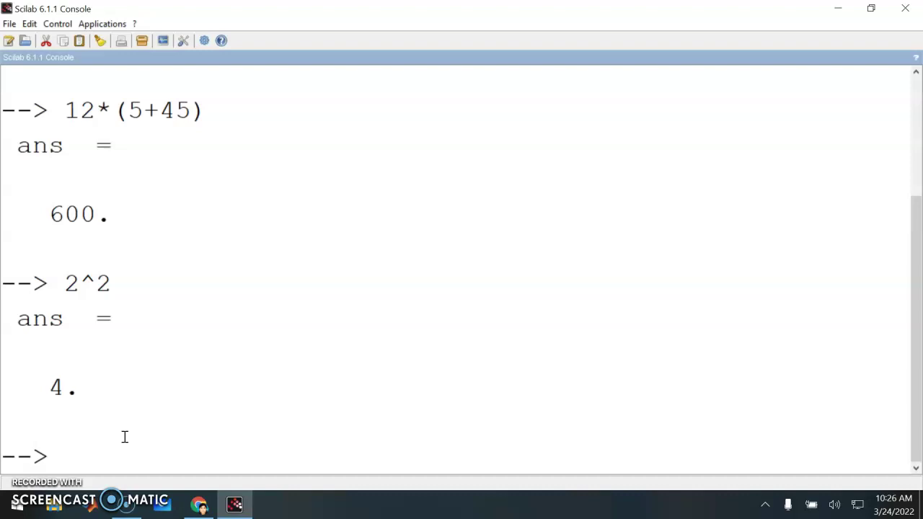
{"action": "type", "text": "2**2"}
{"action": "key", "text": "Return"}
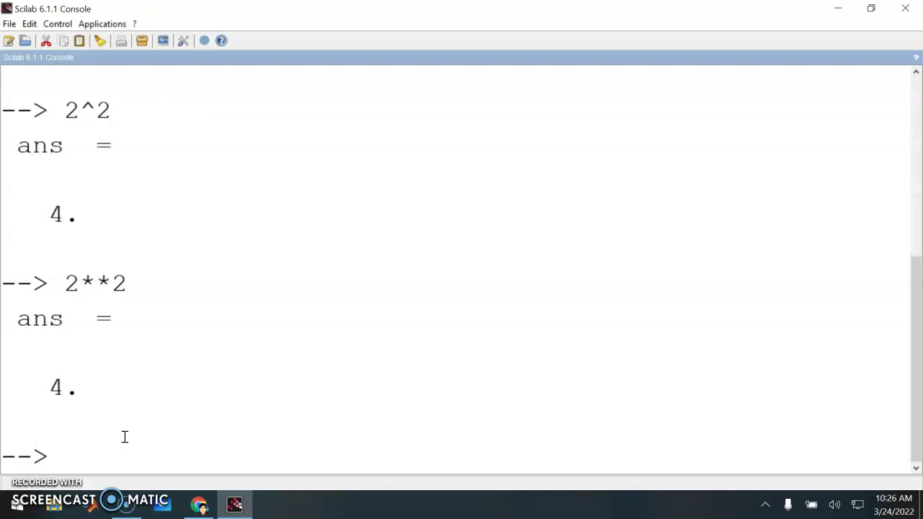
{"action": "double_click", "coordinate": [85, 287]}
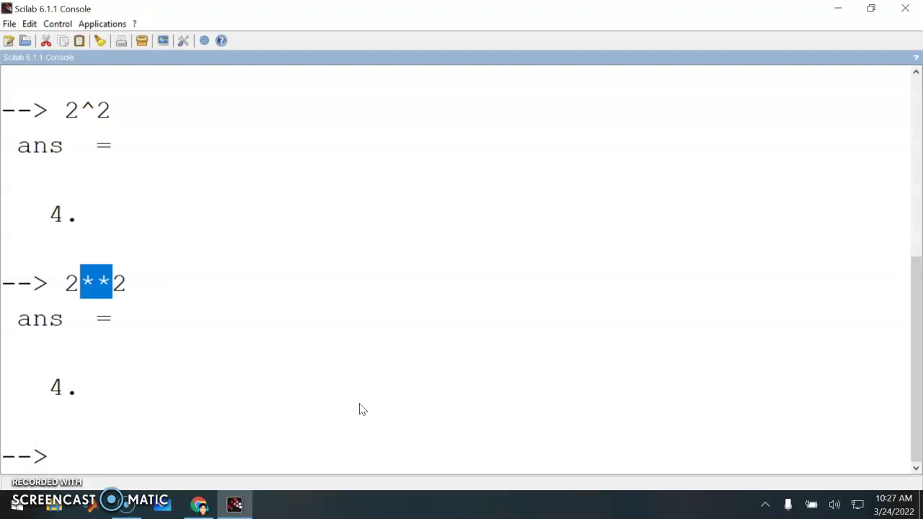
Evaluate cos(0) and 6*sin(%pi/2), getting 1 and 6
{"action": "type", "text": "cos"}
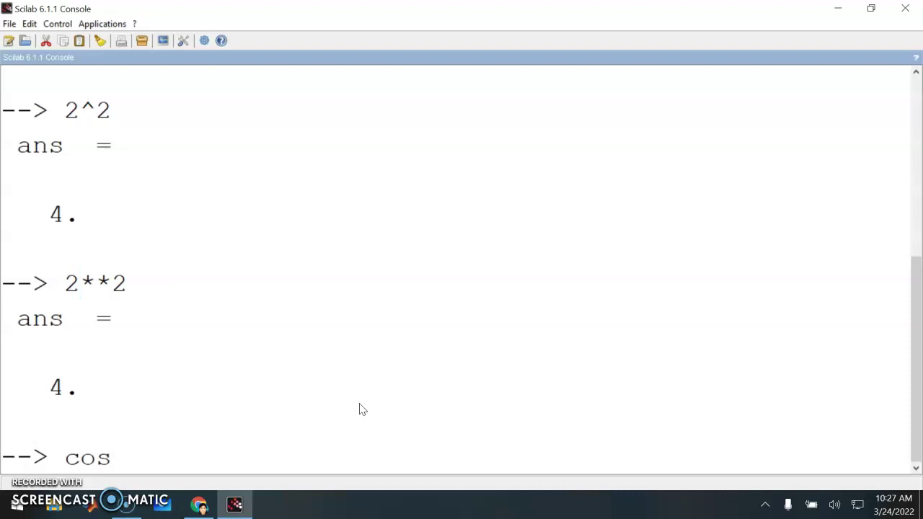
{"action": "type", "text": "(0)"}
{"action": "key", "text": "Return"}
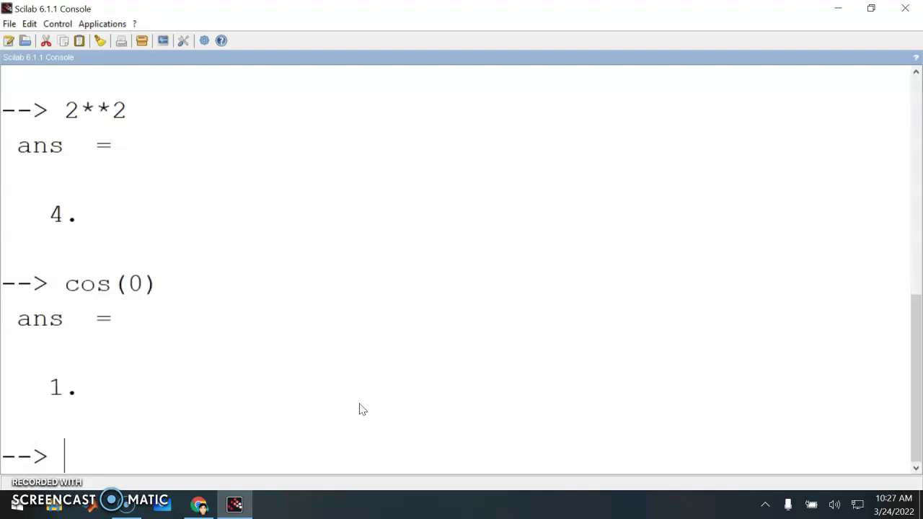
{"action": "type", "text": "6*sin"}
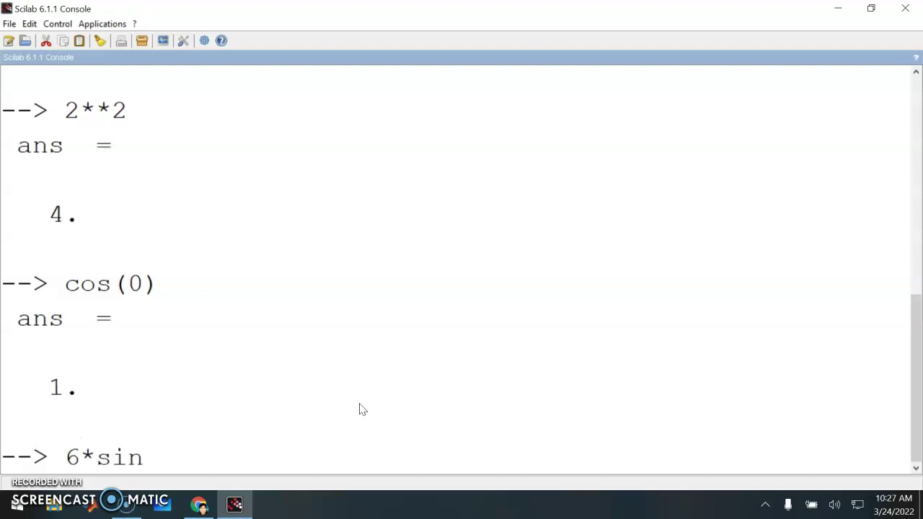
{"action": "type", "text": "(%pi"}
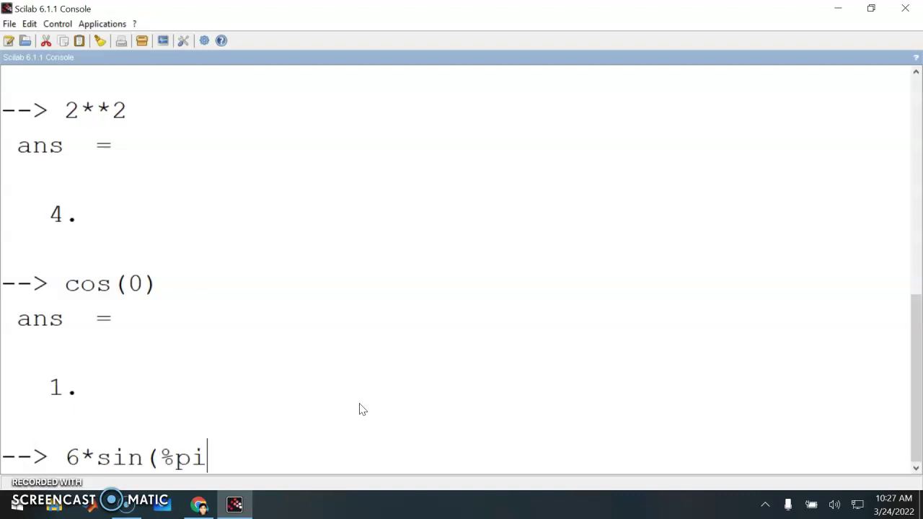
{"action": "type", "text": "/2)"}
{"action": "key", "text": "Return"}
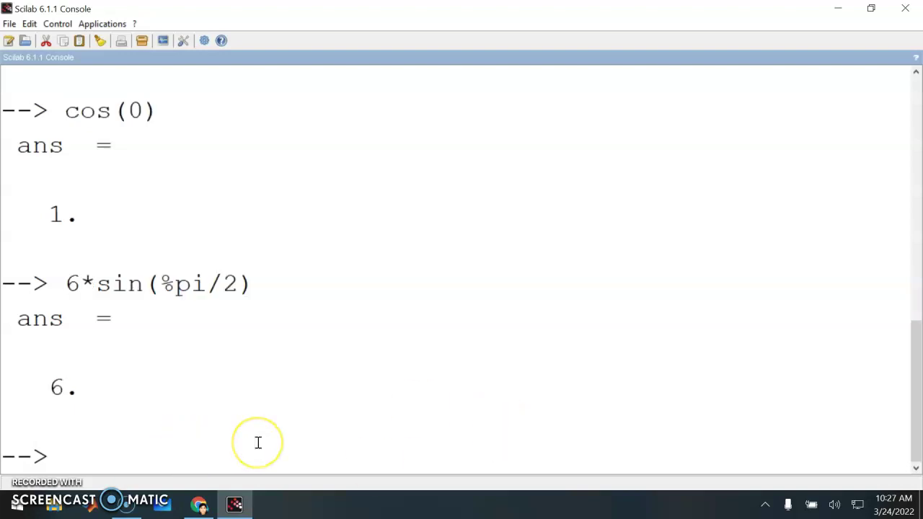
Display the constants %pi, %e and %i (3.1415927, 2.7182818, 0. + i)
{"action": "type", "text": "%pi"}
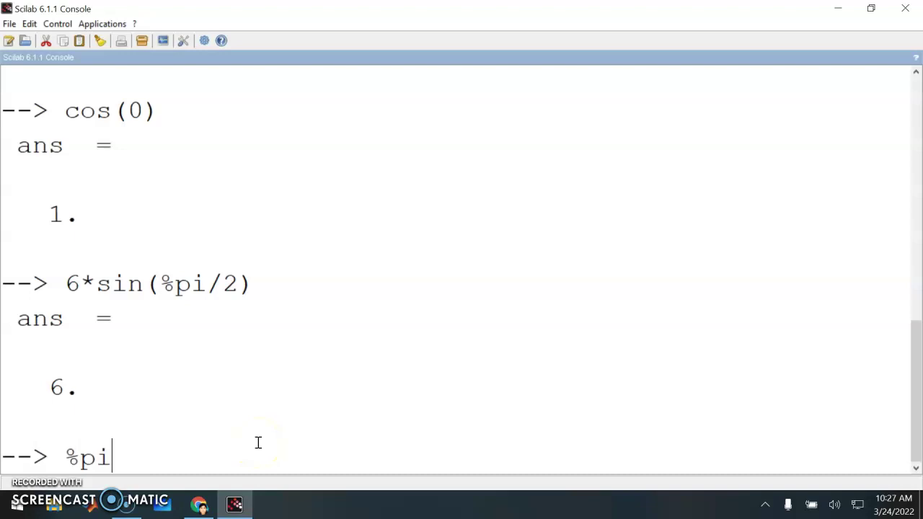
{"action": "key", "text": "Return"}
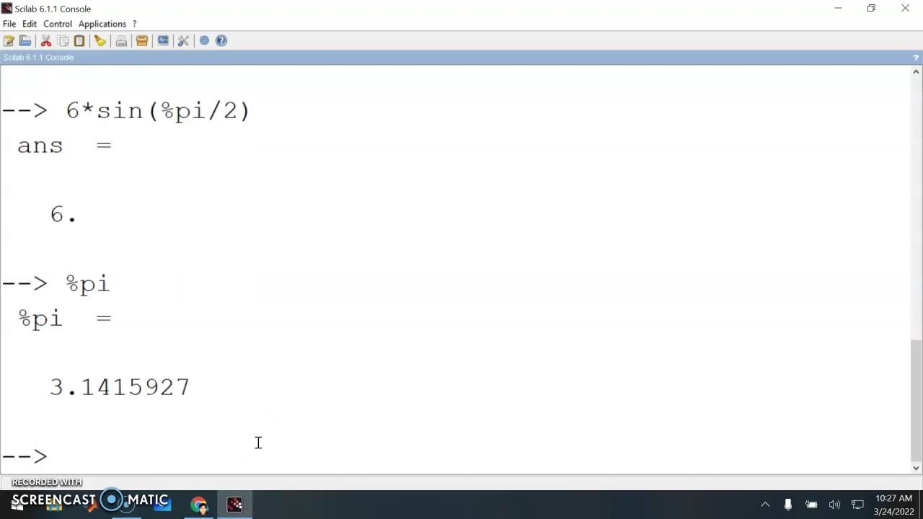
{"action": "type", "text": "%e"}
{"action": "key", "text": "Return"}
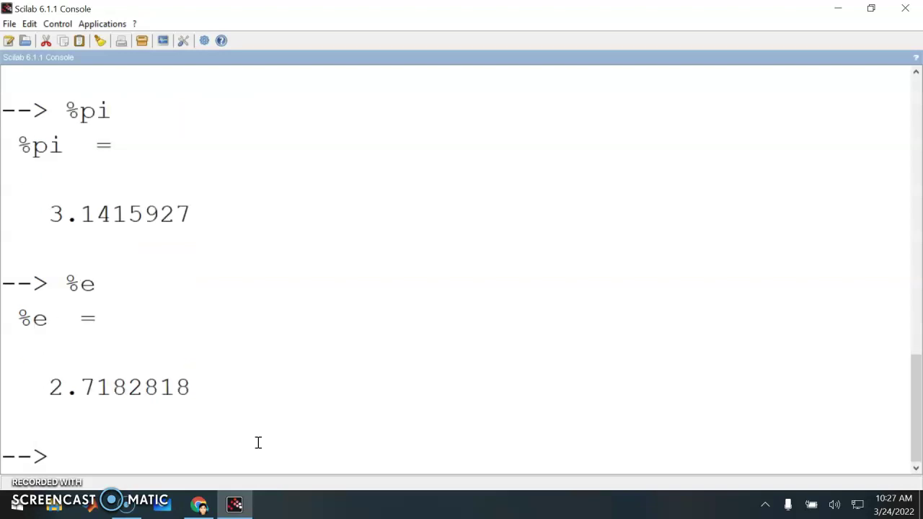
{"action": "type", "text": "%i"}
{"action": "key", "text": "Return"}
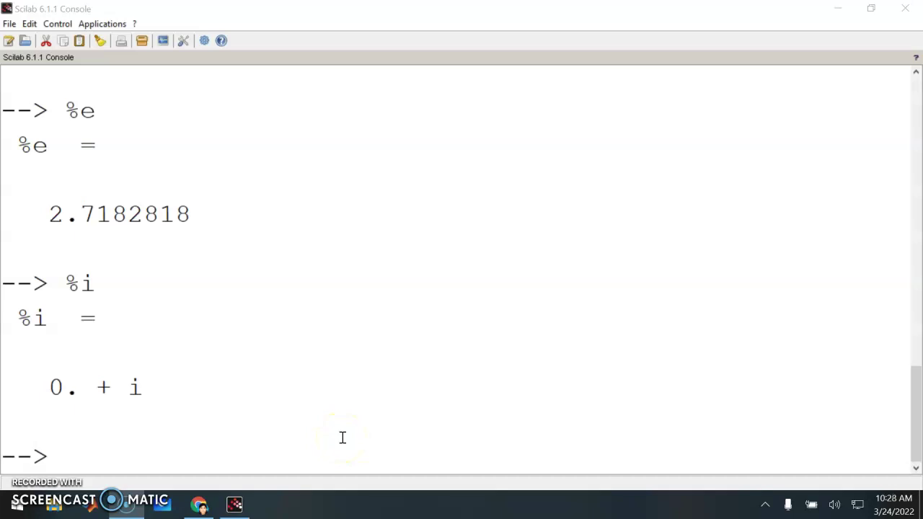
Clear the command history and the console output from the Edit menu
{"action": "left_click", "coordinate": [42, 447]}
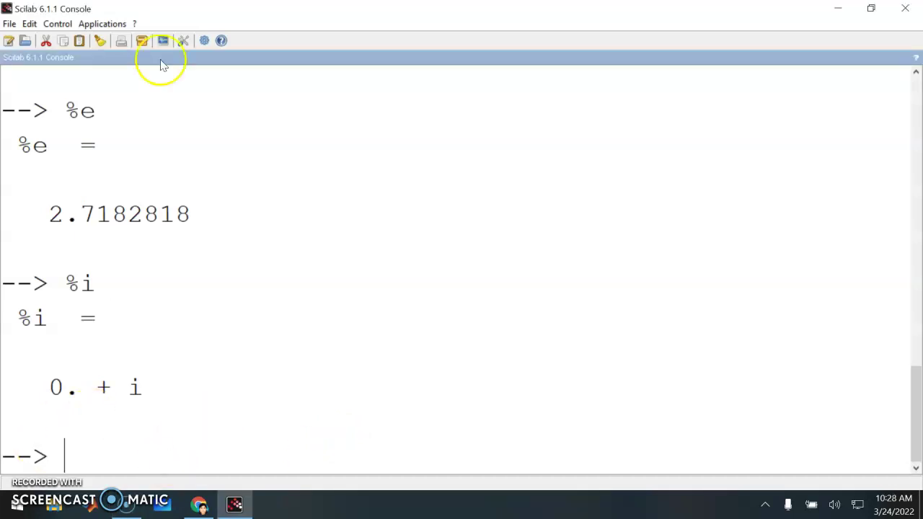
{"action": "left_click", "coordinate": [29, 23]}
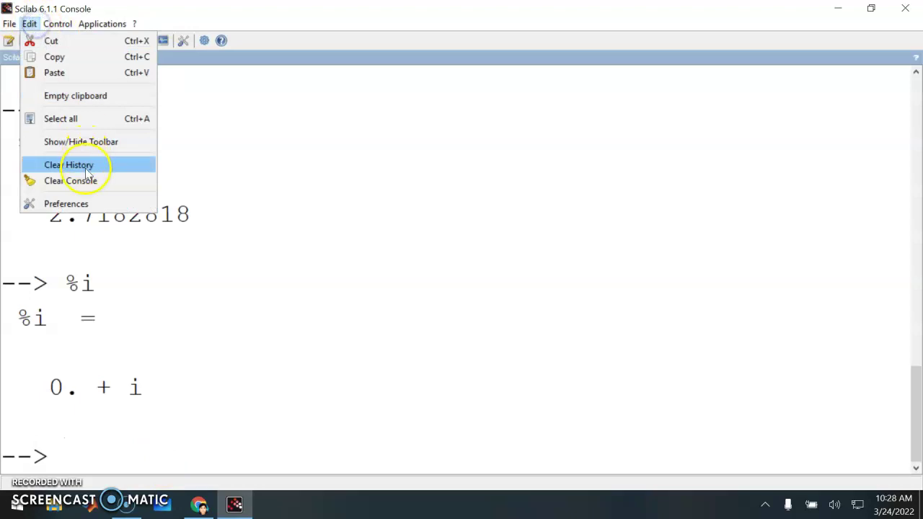
{"action": "left_click", "coordinate": [85, 172]}
{"action": "left_click", "coordinate": [28, 24]}
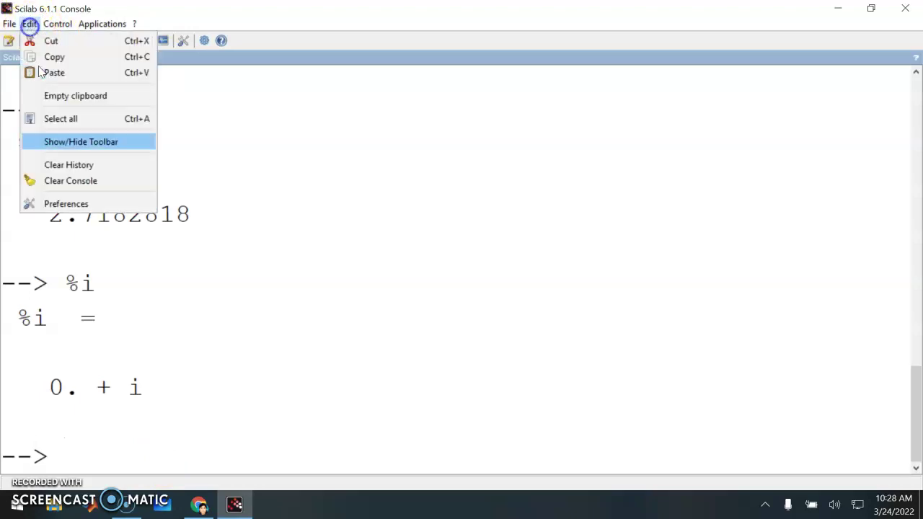
{"action": "left_click", "coordinate": [62, 180]}
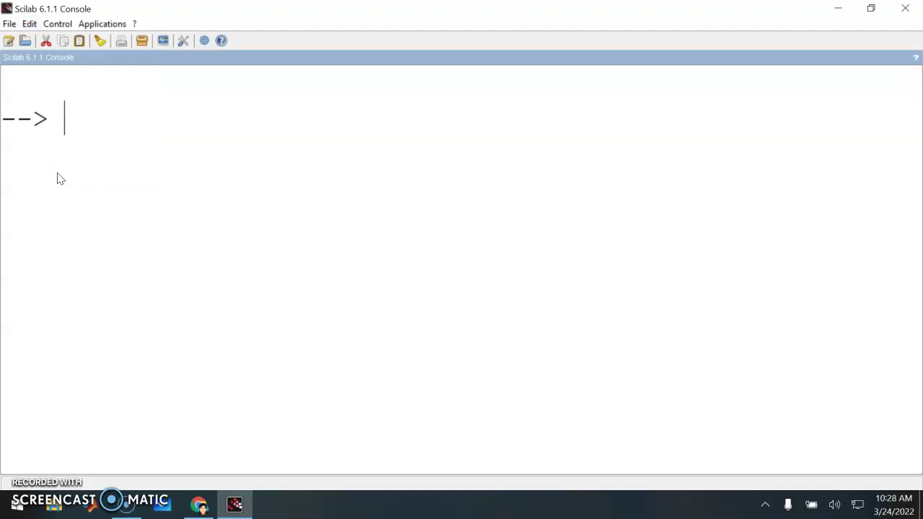
Assign boolean true with a=%T, which returns T
{"action": "type", "text": "a=%"}
{"action": "key", "text": "Caps_Lock"}
{"action": "type", "text": "T"}
{"action": "key", "text": "Return"}
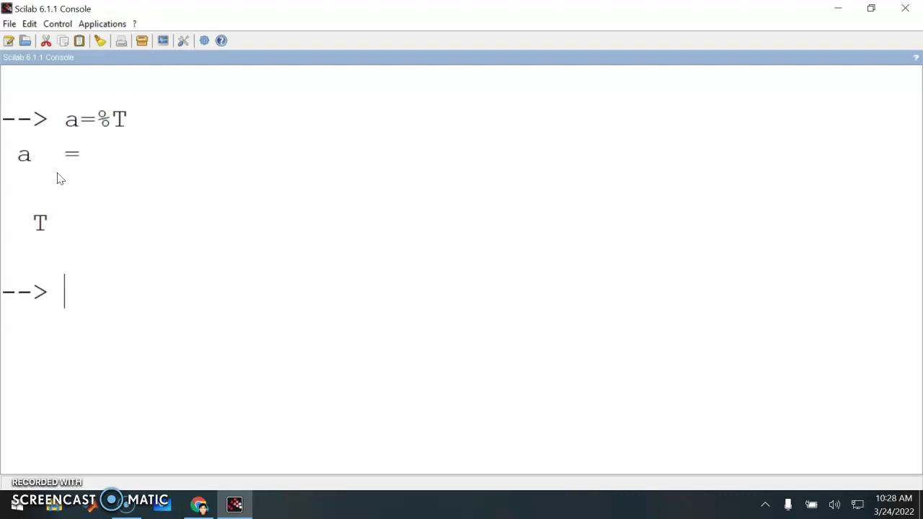
Set B=(0==1), which returns F
{"action": "type", "text": "B"}
{"action": "type", "text": "="}
{"action": "type", "text": "(0"}
{"action": "type", "text": "="}
{"action": "key", "text": "BackSpace"}
{"action": "key", "text": "BackSpace"}
{"action": "key", "text": "Caps_Lock"}
{"action": "type", "text": "o"}
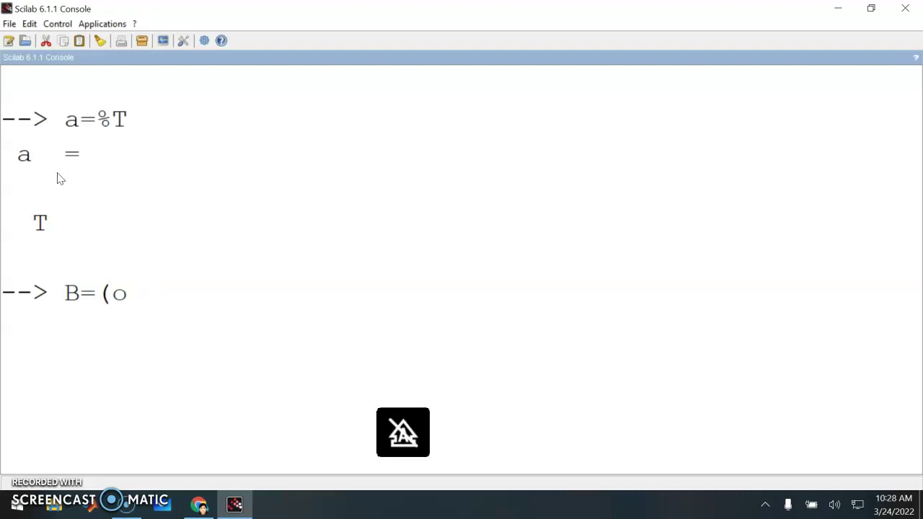
{"action": "key", "text": "BackSpace"}
{"action": "key", "text": "Caps_Lock"}
{"action": "type", "text": "0==1)"}
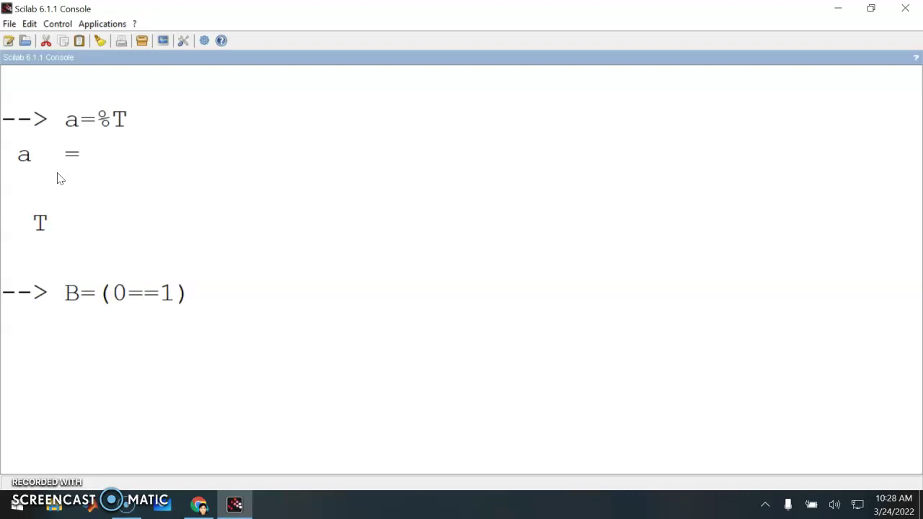
{"action": "key", "text": "Return"}
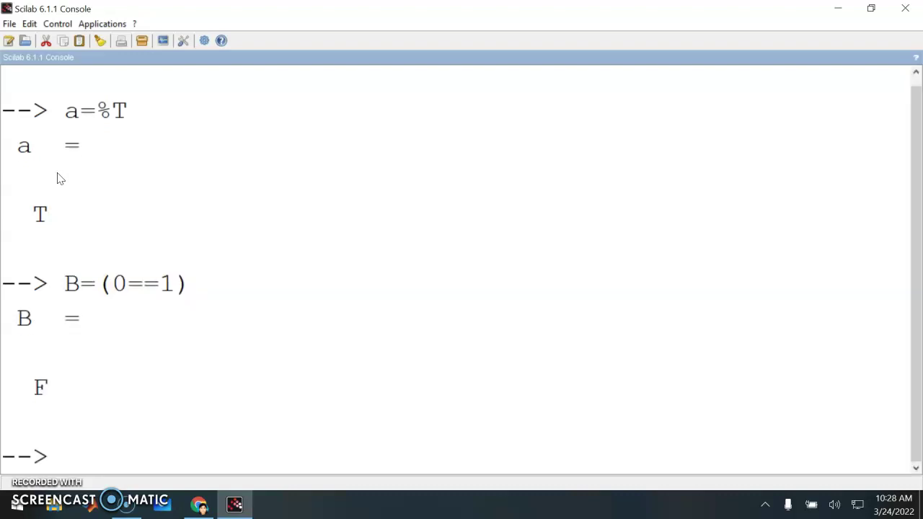
{"action": "left_click", "coordinate": [11, 116]}
{"action": "left_click", "coordinate": [148, 295]}
Clear the console with clc
{"action": "type", "text": "X"}
{"action": "key", "text": "BackSpace"}
{"action": "key", "text": "Caps_Lock"}
{"action": "type", "text": "x="}
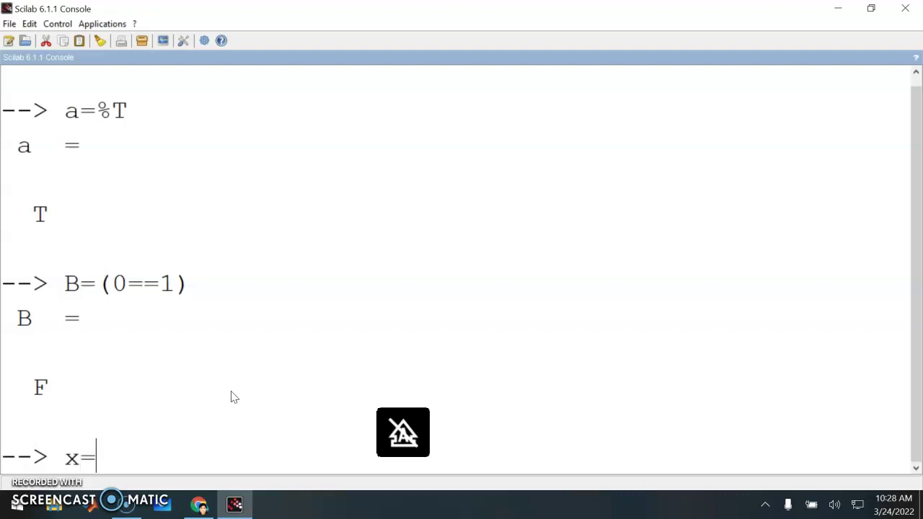
{"action": "key", "text": "BackSpace"}
{"action": "key", "text": "BackSpace"}
{"action": "type", "text": "clc"}
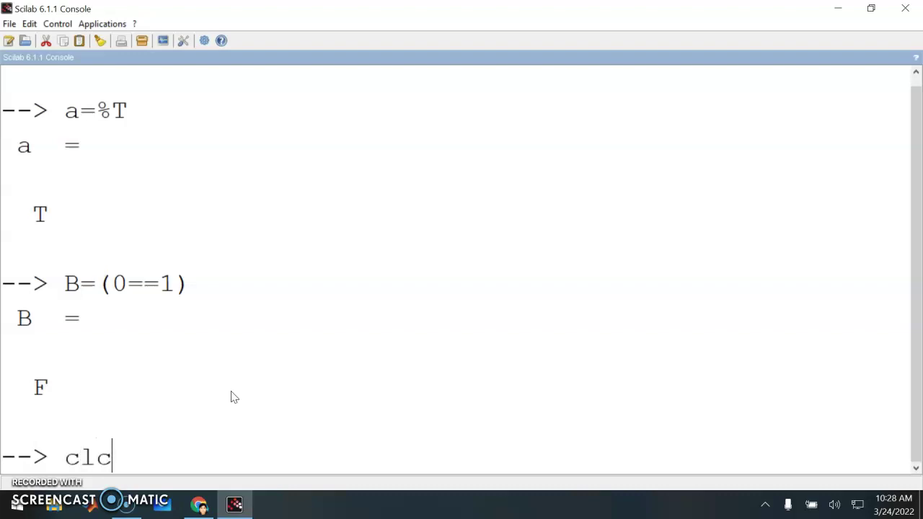
{"action": "key", "text": "BackSpace"}
{"action": "type", "text": "c"}
{"action": "key", "text": "Return"}
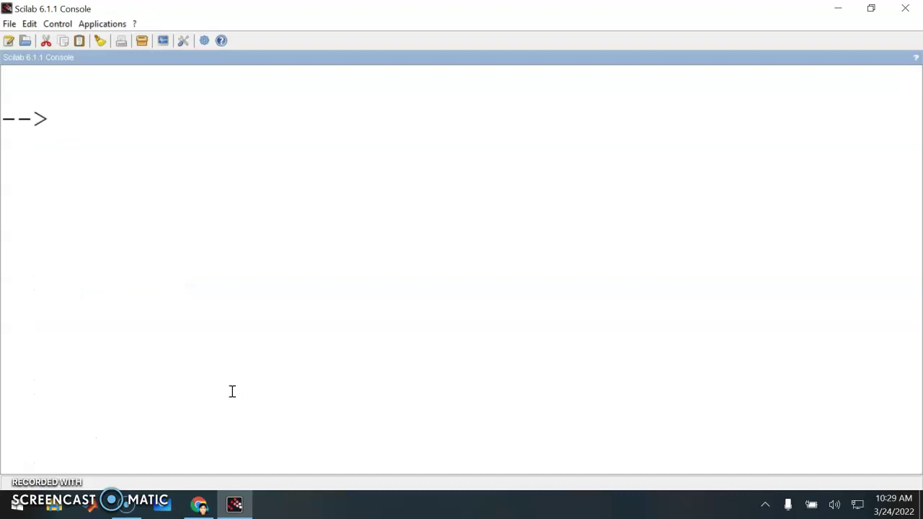
Enter the command x=input("Enter a positive number") at the prompt
{"action": "type", "text": "x=input"}
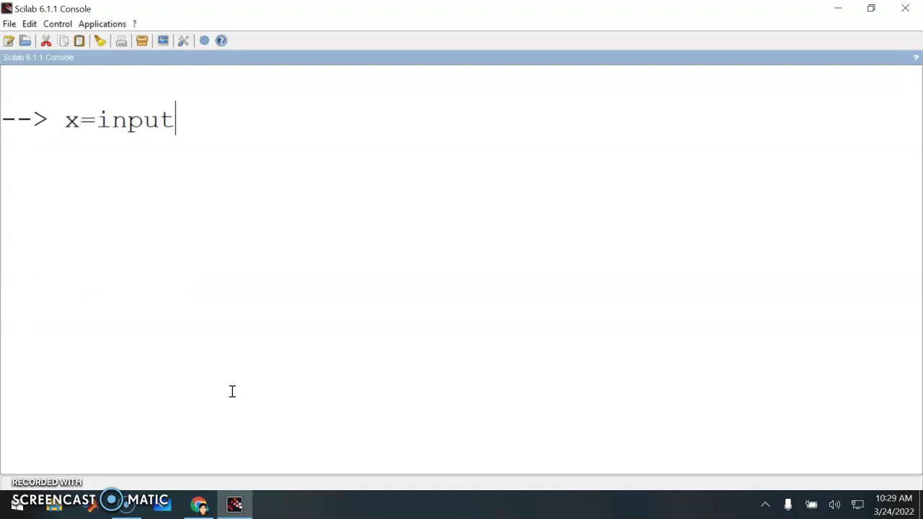
{"action": "type", "text": "(\""}
{"action": "key", "text": "Caps_Lock"}
{"action": "type", "text": "E"}
{"action": "key", "text": "Caps_Lock"}
{"action": "type", "text": "nter a posit"}
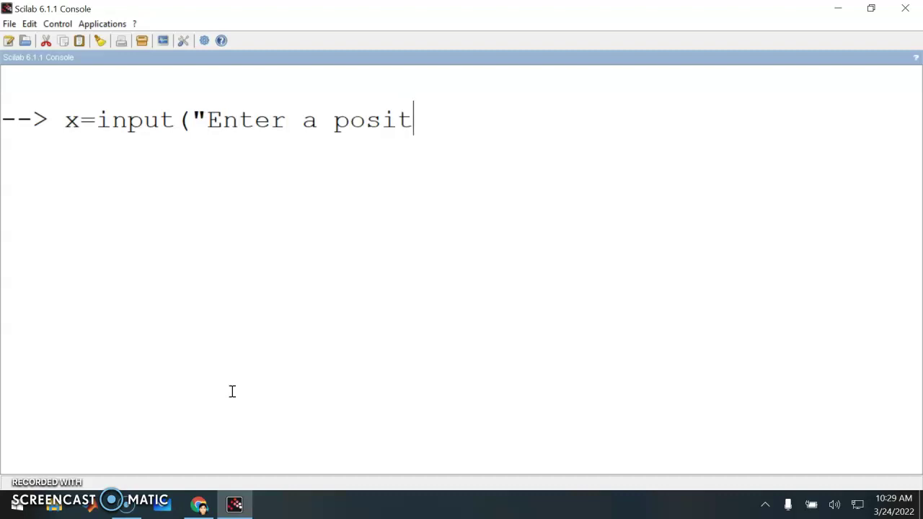
{"action": "type", "text": "ive number\""}
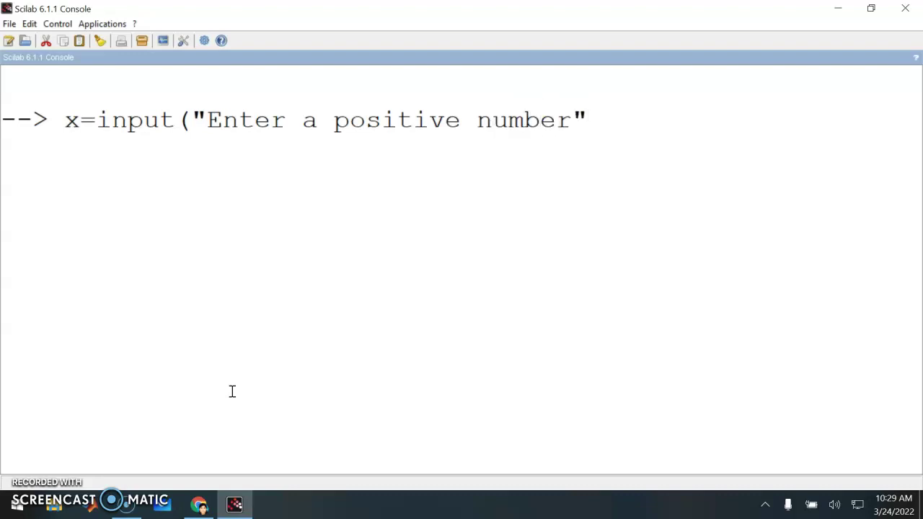
{"action": "type", "text": ")"}
{"action": "left_click", "coordinate": [281, 393]}
{"action": "left_click", "coordinate": [193, 121]}
{"action": "left_click", "coordinate": [612, 123]}
{"action": "left_click", "coordinate": [191, 124]}
{"action": "left_click_drag", "start_coordinate": [175, 123], "coordinate": [90, 123]}
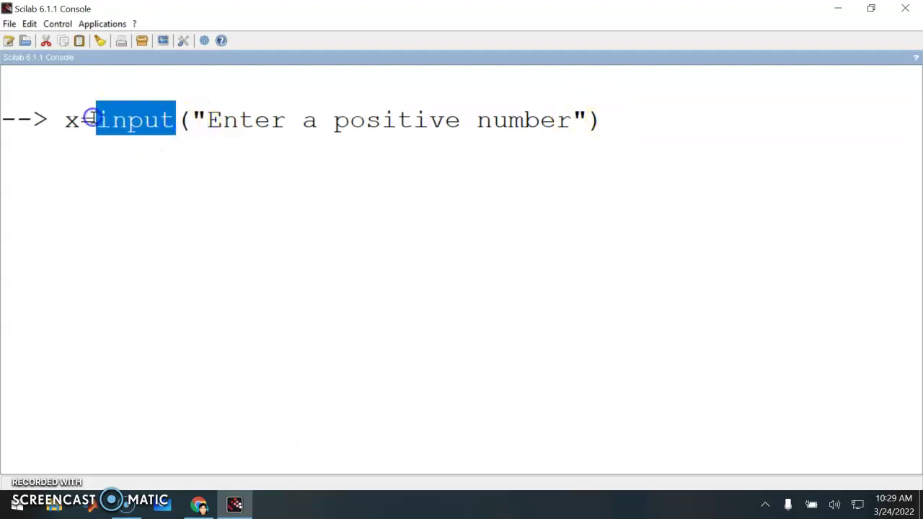
Run the input prompt and answer 4, so x = 4
{"action": "key", "text": "Return"}
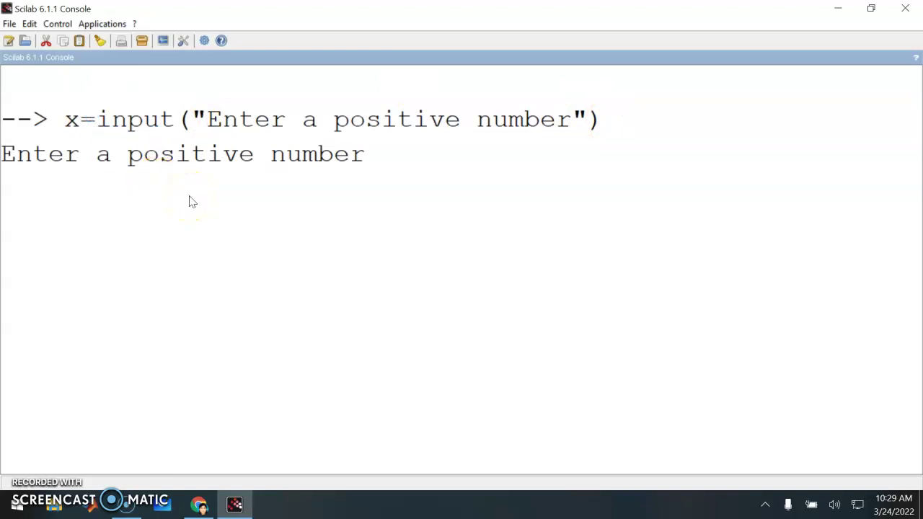
{"action": "type", "text": "4"}
{"action": "key", "text": "Return"}
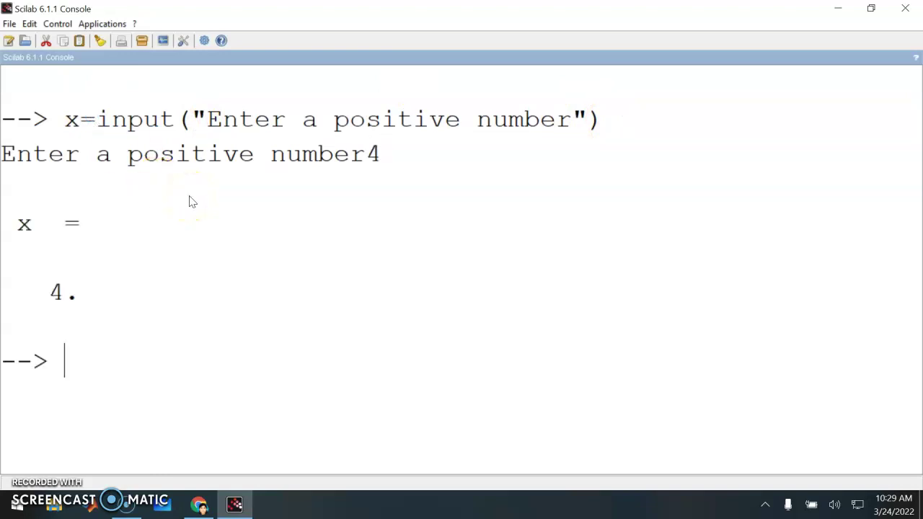
{"action": "type", "text": "4"}
{"action": "key", "text": "Up"}
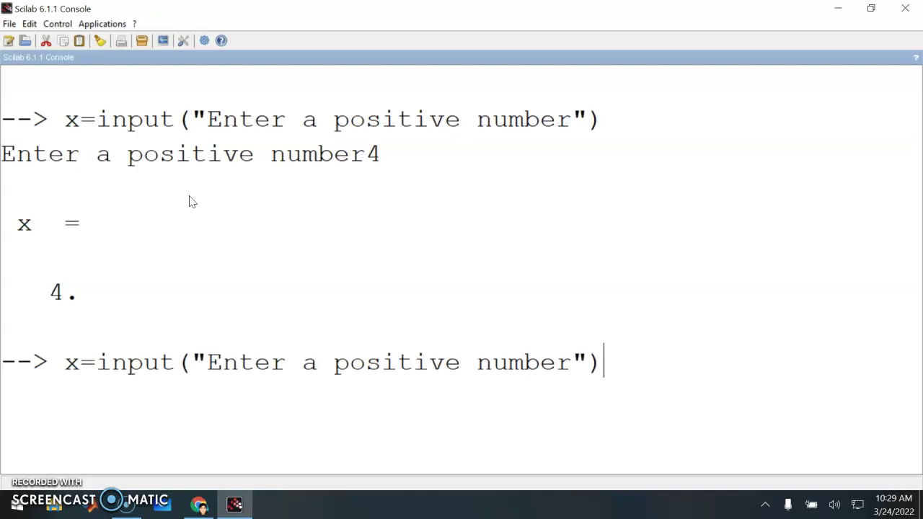
{"action": "key", "text": "Down"}
{"action": "key", "text": "BackSpace"}
{"action": "type", "text": "4"}
Add a colon to the prompt message, rerun it, and answer 7 so x = 7
{"action": "key", "text": "Up"}
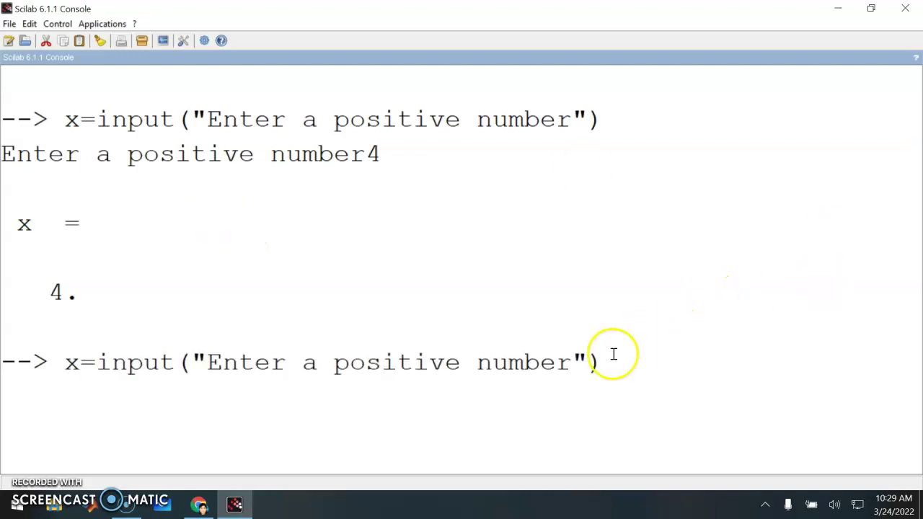
{"action": "left_click", "coordinate": [571, 364]}
{"action": "type", "text": ":"}
{"action": "left_click", "coordinate": [680, 363]}
{"action": "key", "text": "Return"}
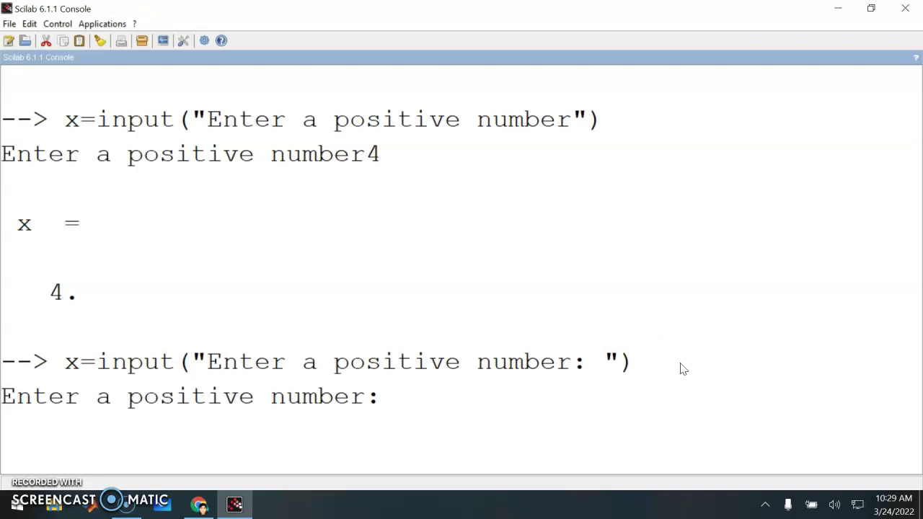
{"action": "type", "text": "7"}
{"action": "key", "text": "Return"}
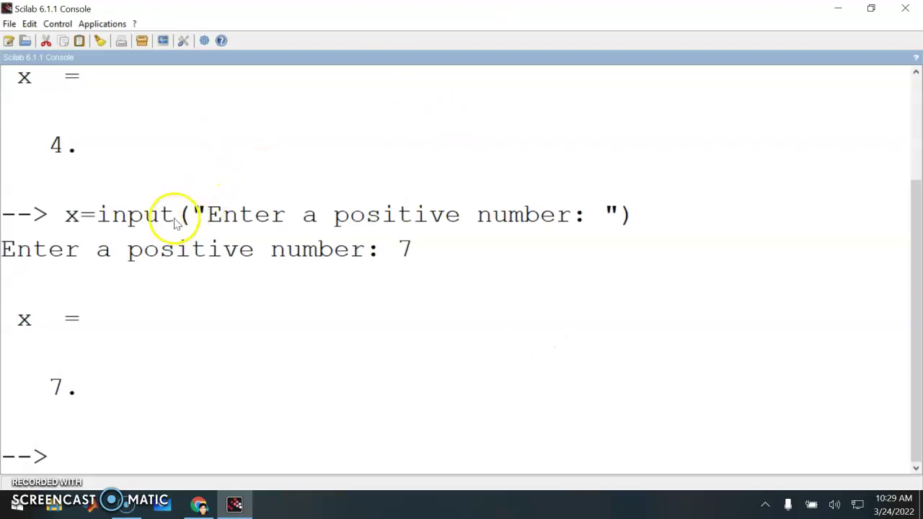
{"action": "left_click_drag", "start_coordinate": [160, 215], "coordinate": [112, 215]}
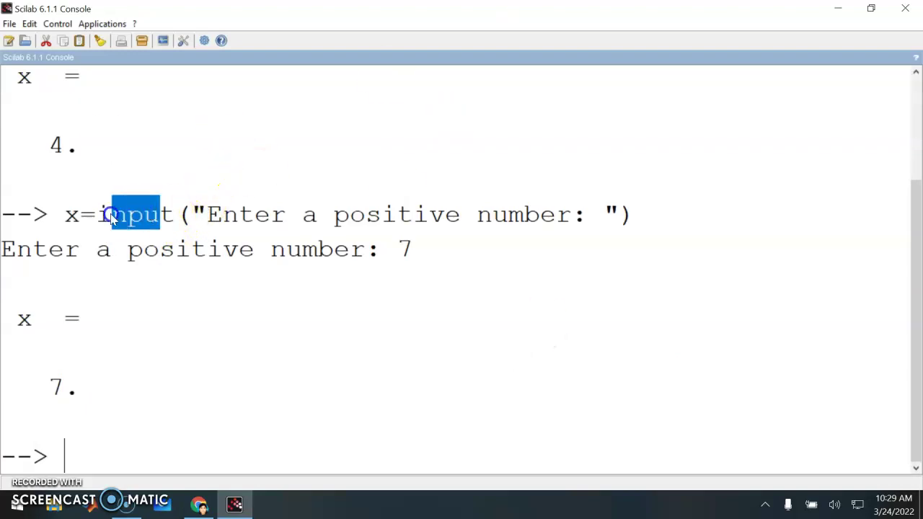
{"action": "left_click", "coordinate": [245, 347]}
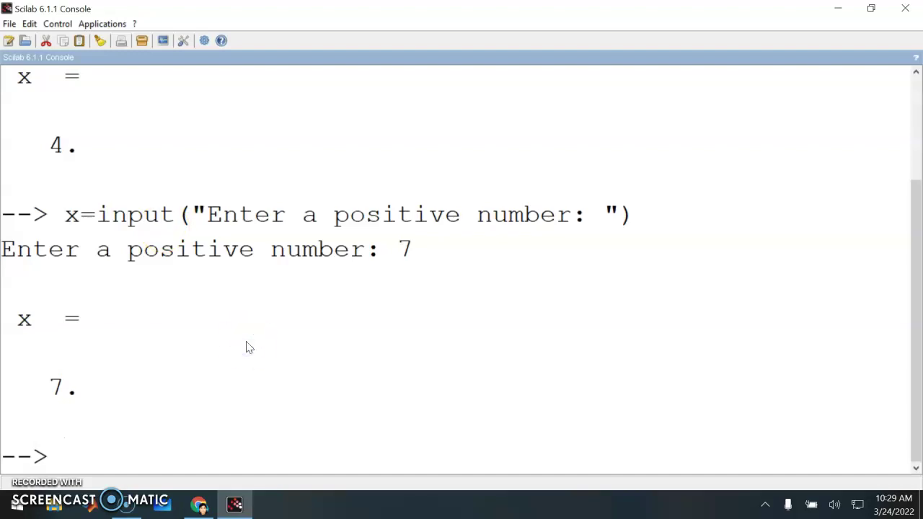